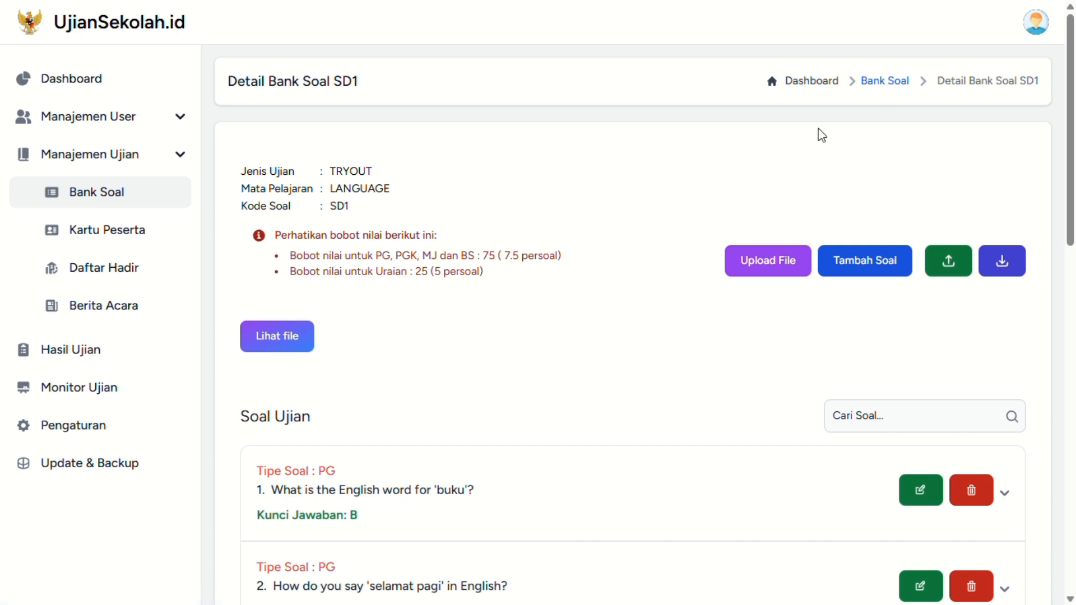
Step: Look through the existing question banks and examine the questions in the TRYOUT PKN bank (TO-01-PKN)
key("alt+Left")
scroll(547, 350, "down", 8)
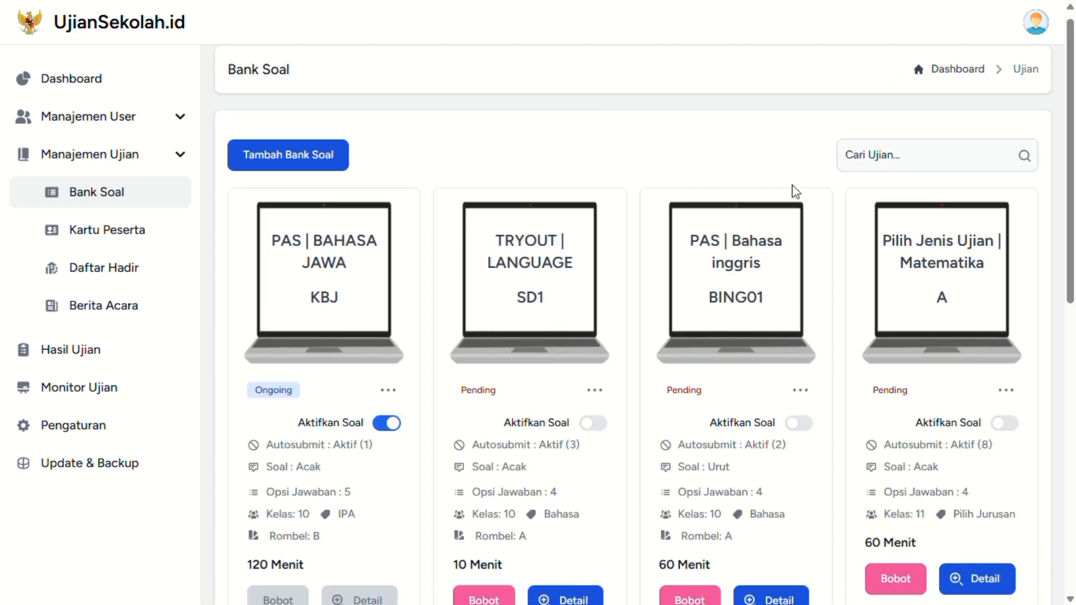
scroll(543, 344, "down", 3)
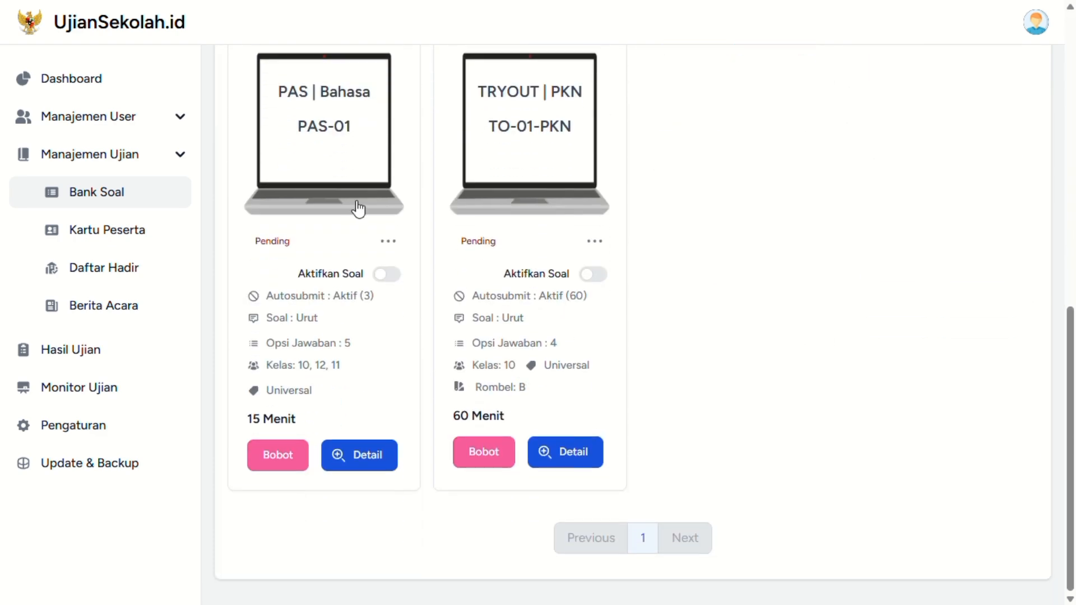
scroll(684, 288, "down", 4)
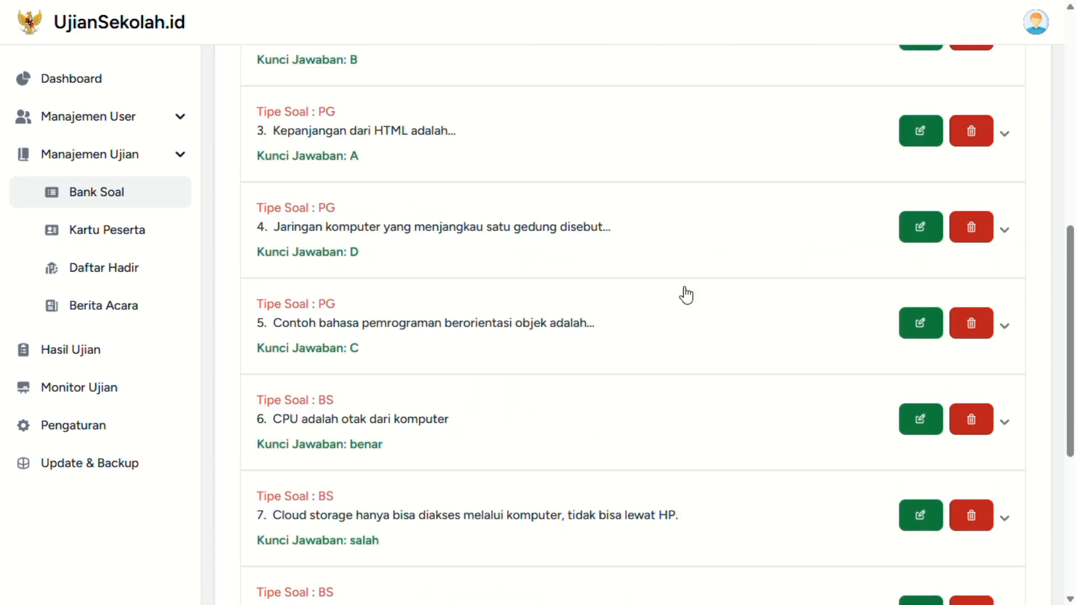
scroll(686, 293, "down", 6)
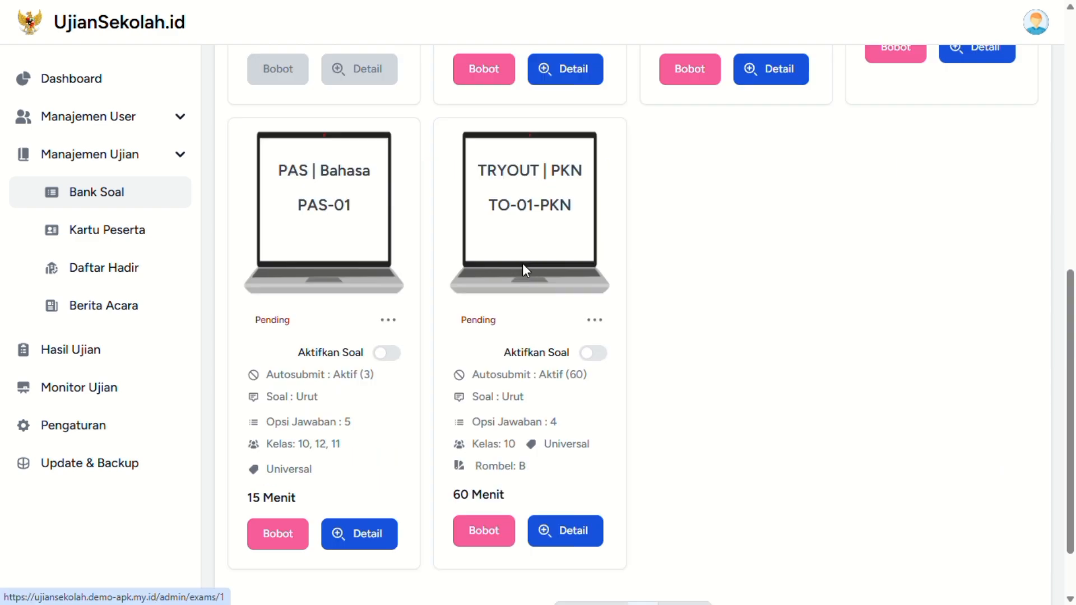
left_click(524, 269)
scroll(525, 270, "down", 8)
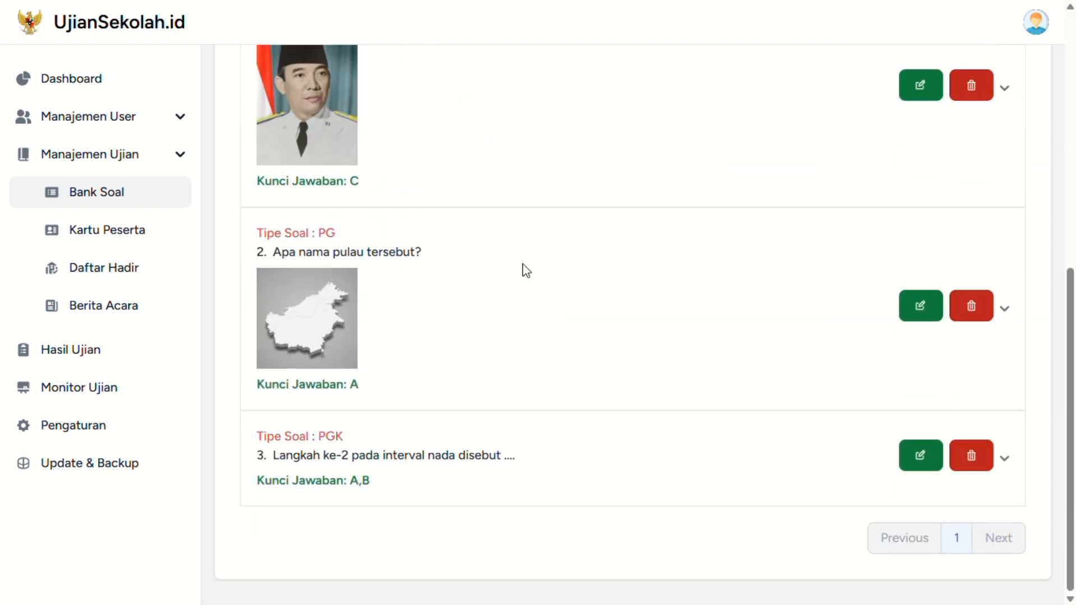
scroll(525, 269, "up", 8)
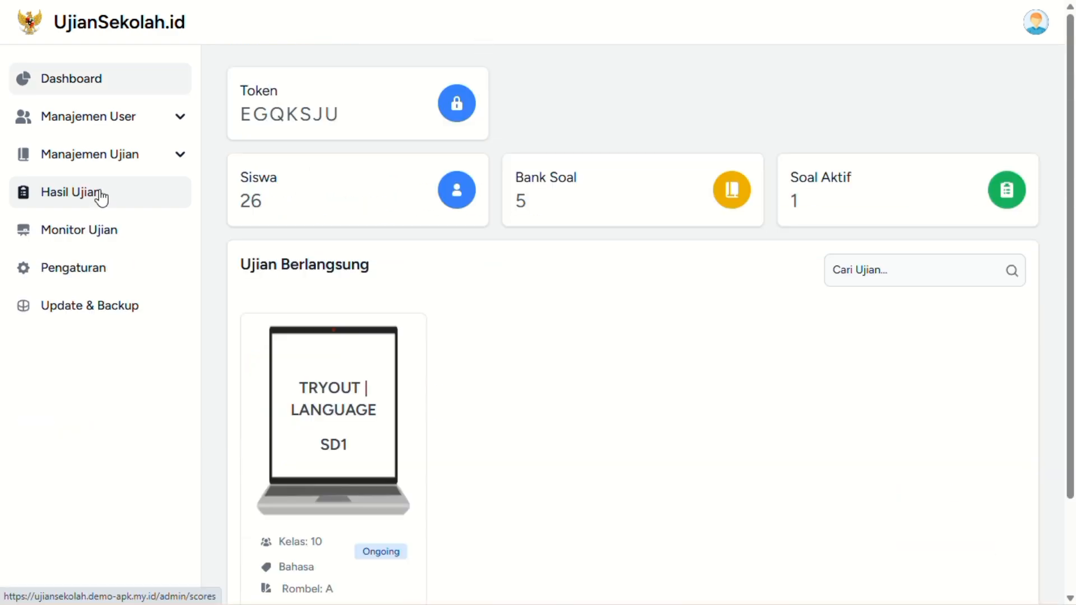
Step: Open the Bank Soal page of the exam management section and review the existing exam cards
left_click(118, 157)
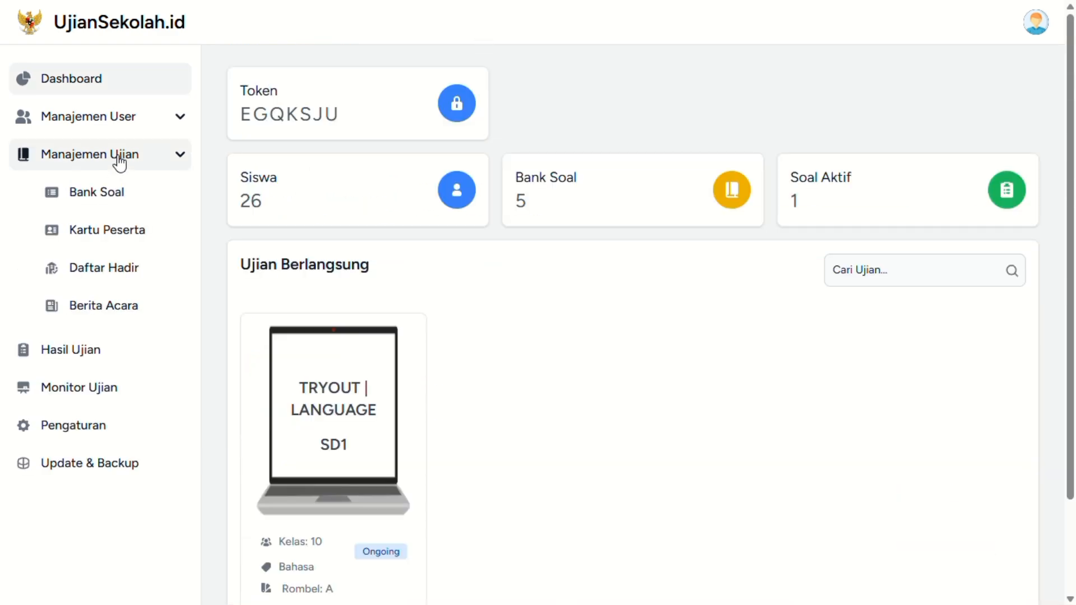
left_click(118, 192)
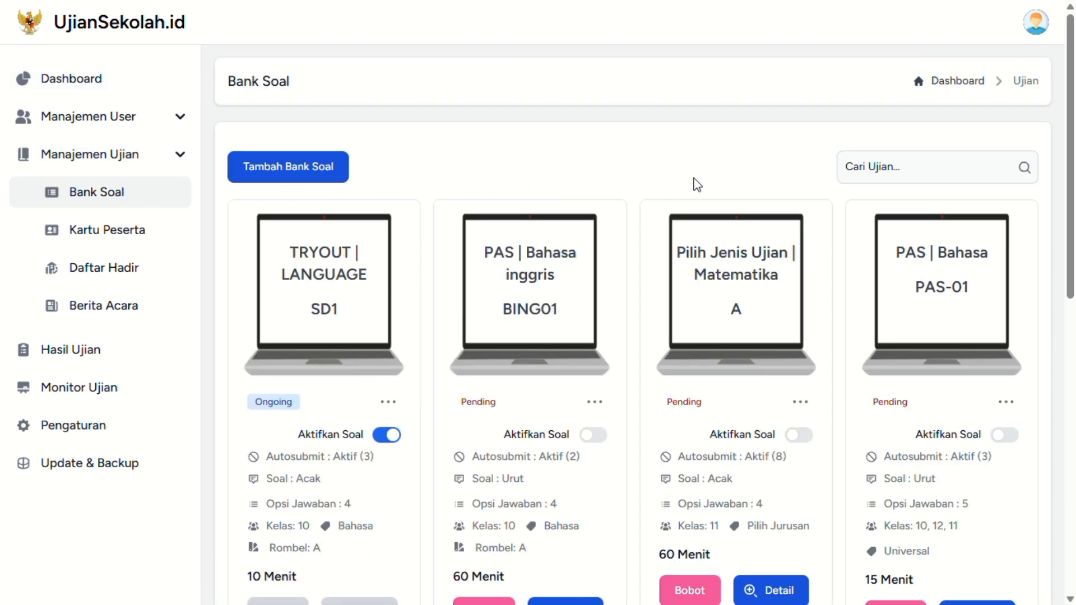
scroll(216, 438, "down", 6)
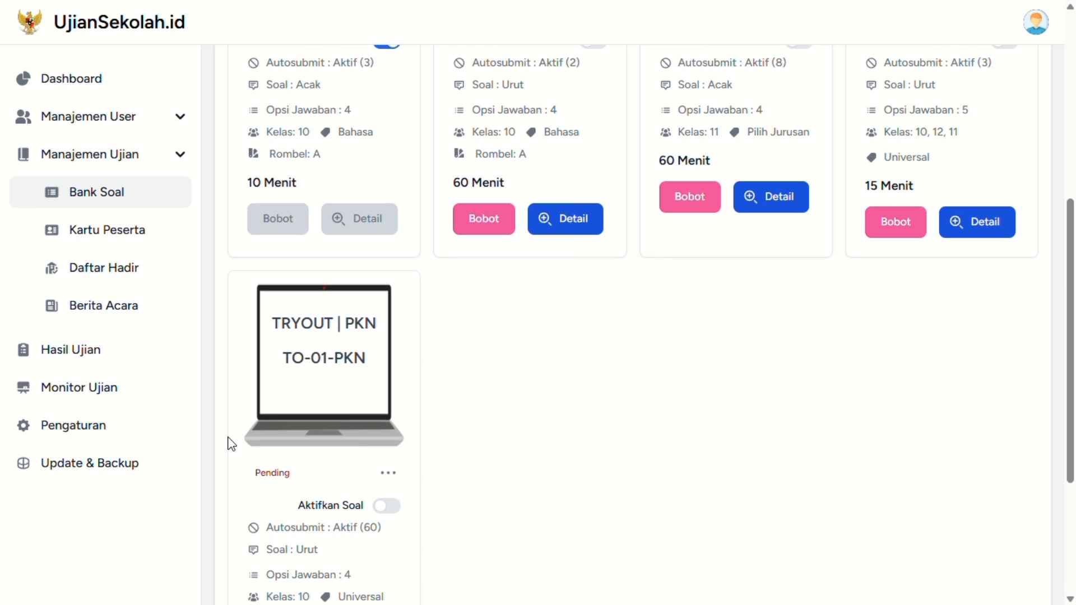
scroll(231, 444, "down", 3)
scroll(251, 396, "up", 10)
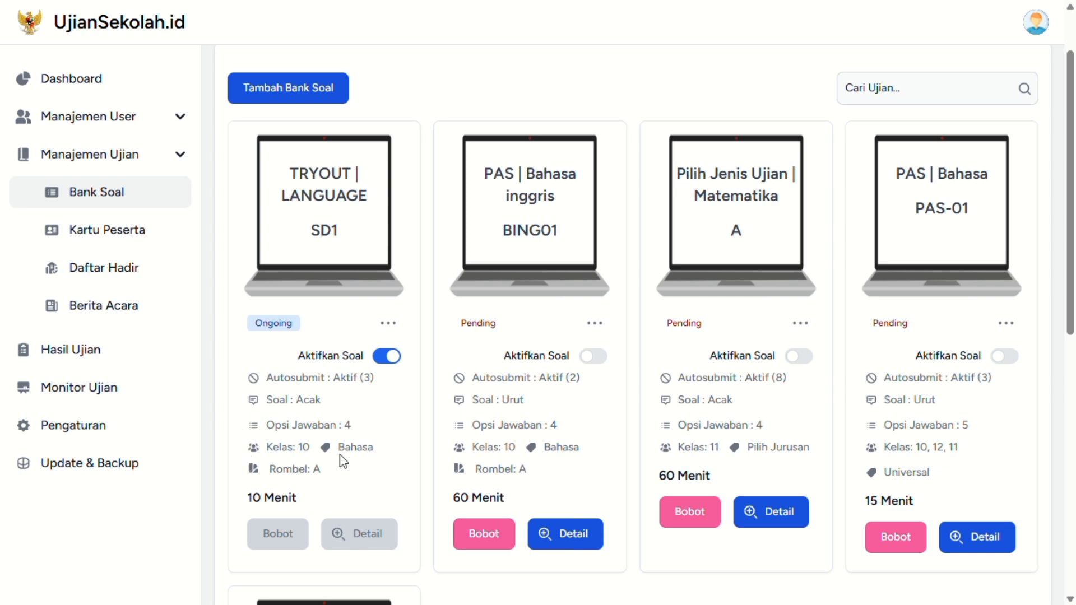
scroll(270, 476, "up", 2)
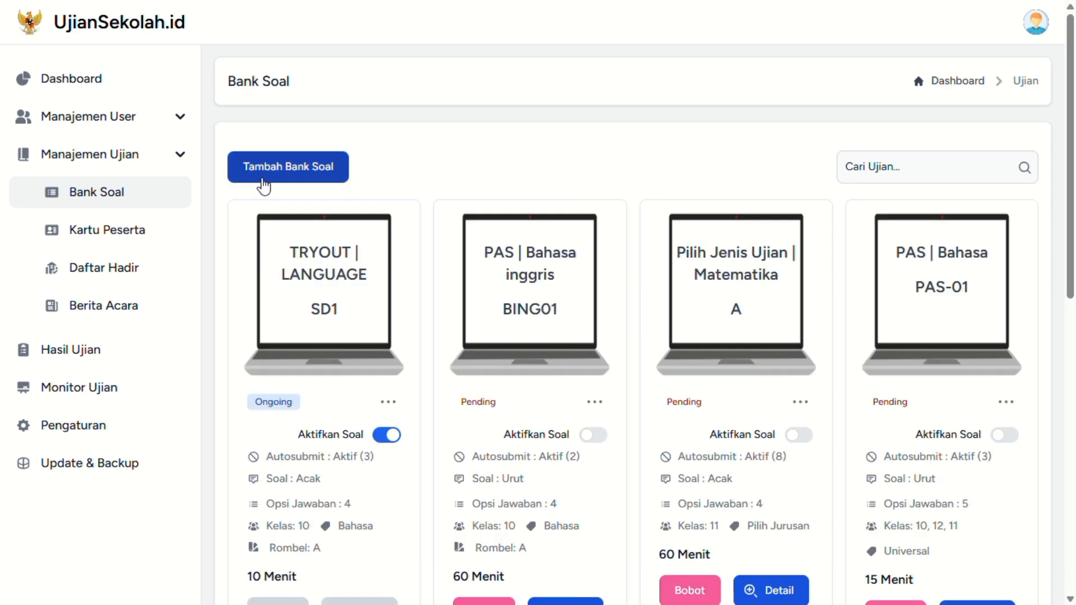
Step: Start a new question bank with exam type PAS and an exam time of 120 minutes
left_click(267, 179)
left_click(460, 133)
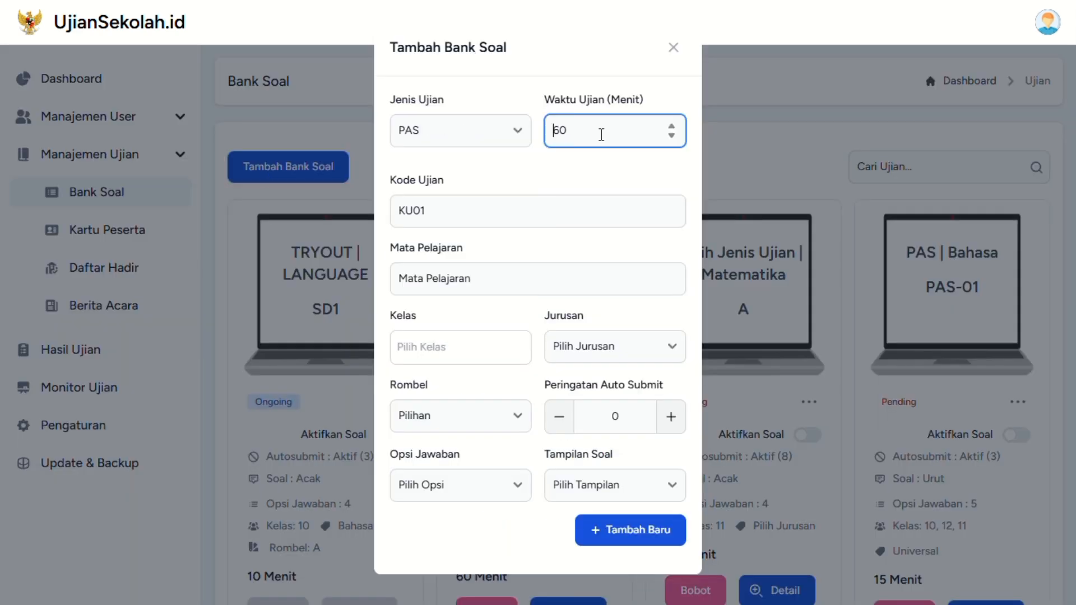
key("BackSpace")
key("BackSpace")
type("120")
Step: Enter KBJ as the exam code and BAHASA JAWA as the subject of the new question bank
left_click(505, 207)
type("KB")
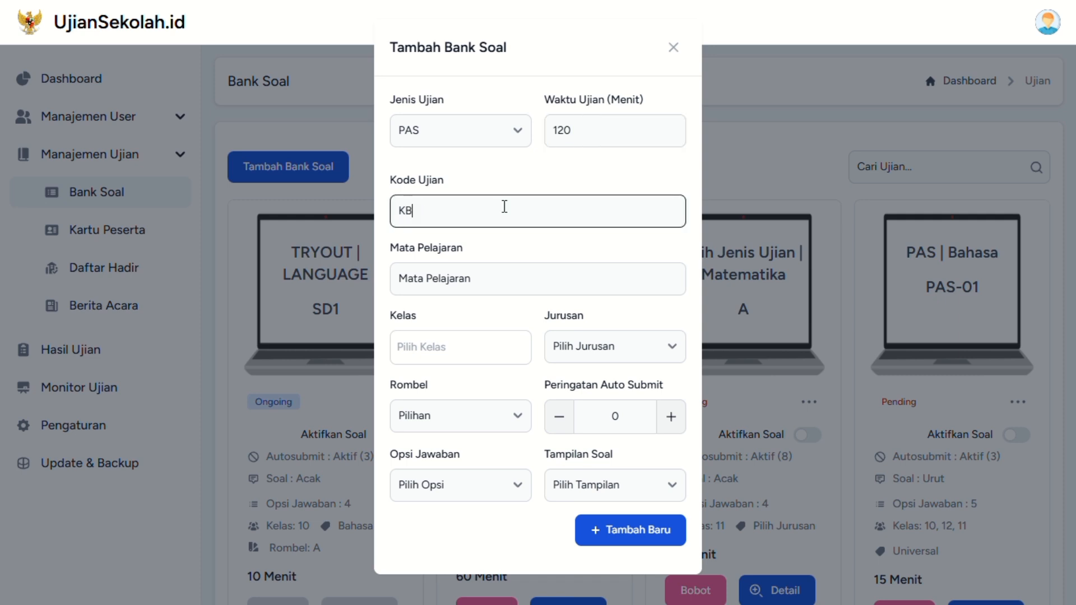
type("J")
left_click(466, 281)
type("BAHASA JAWA")
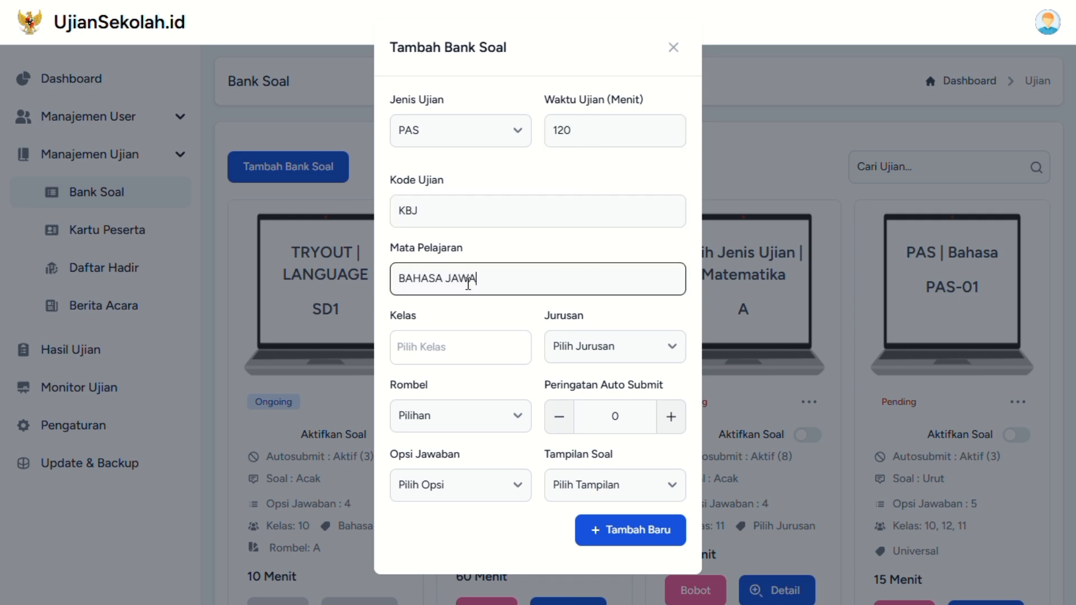
Step: Assign the new question bank to class 10 and the IPA major
left_click(459, 347)
left_click(443, 389)
left_click(605, 348)
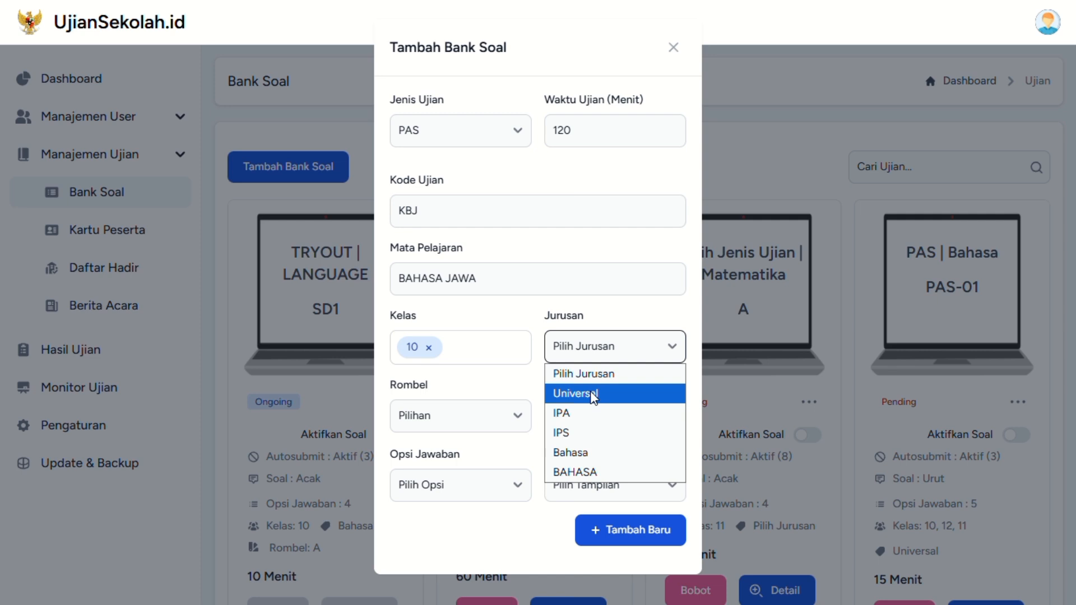
left_click(594, 407)
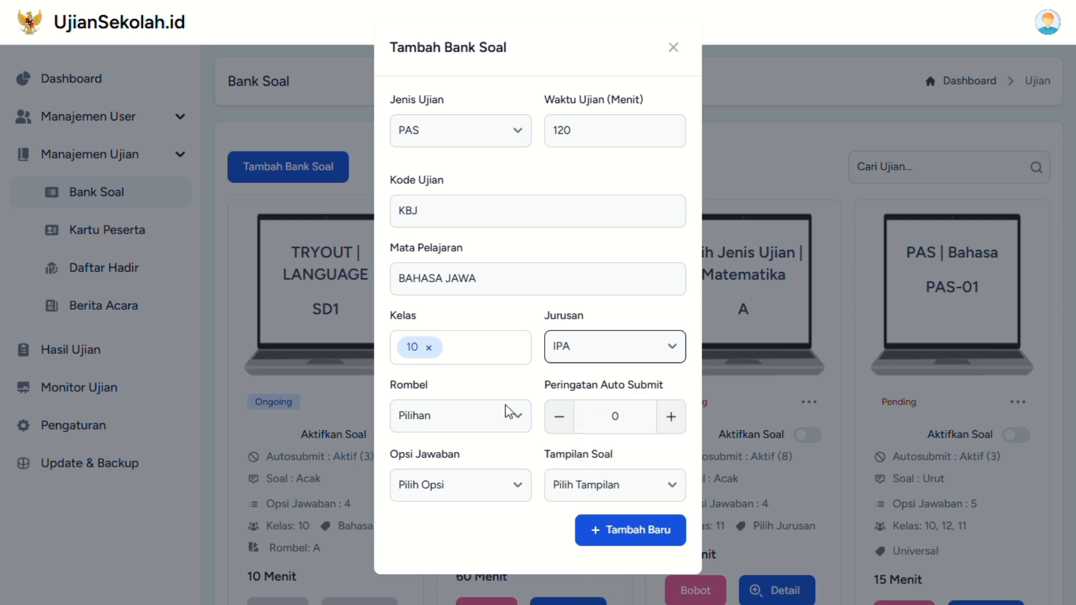
Step: Set Rombel to Ya with group B, and set the auto-submit warning count to 1
left_click(494, 418)
left_click(446, 463)
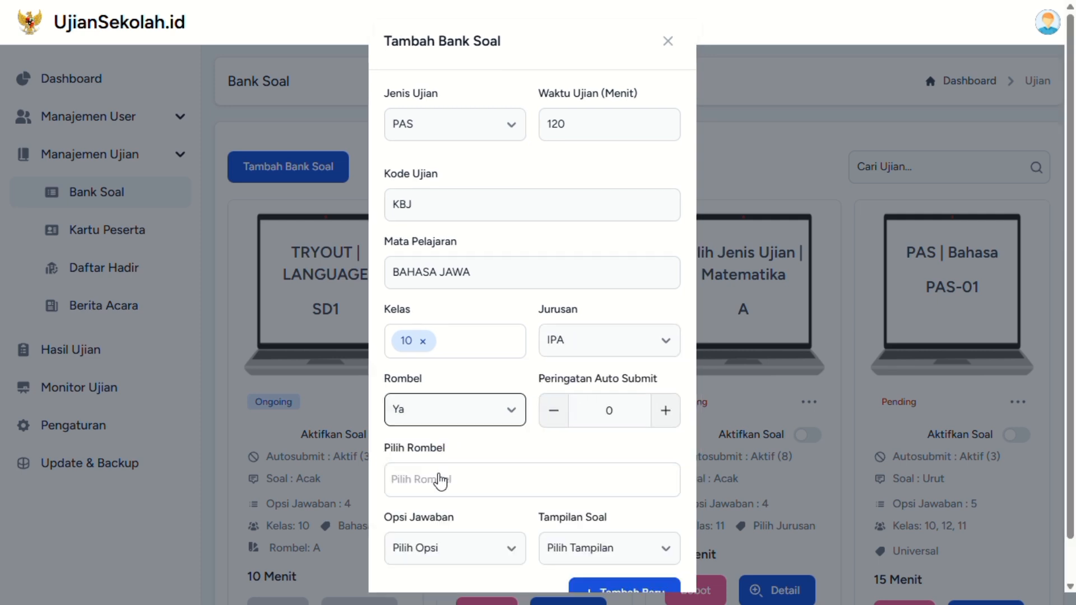
left_click(441, 480)
left_click(407, 516)
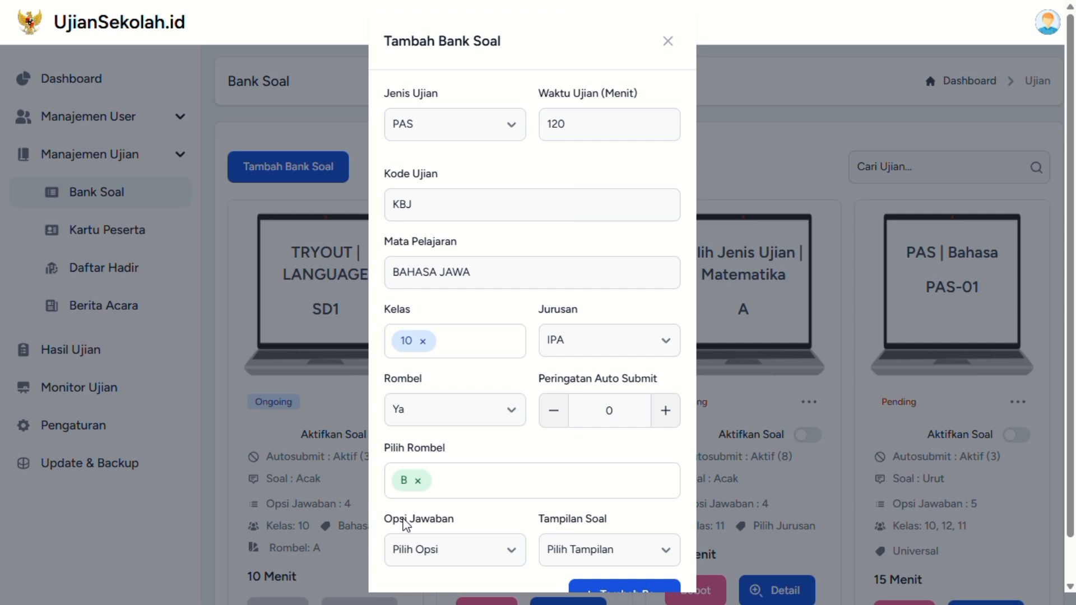
left_click(611, 408)
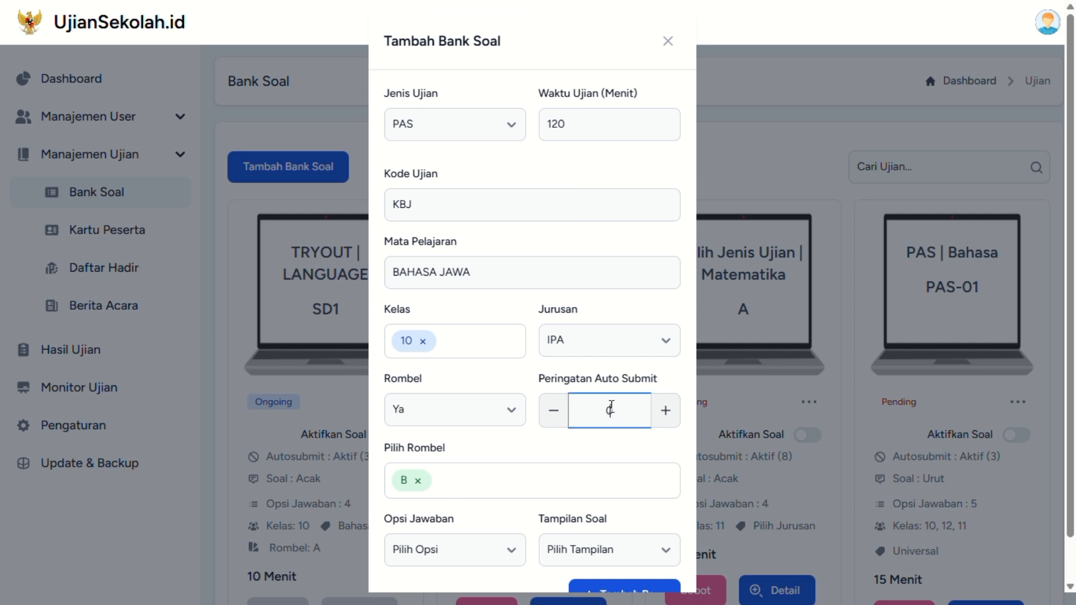
left_click(667, 414)
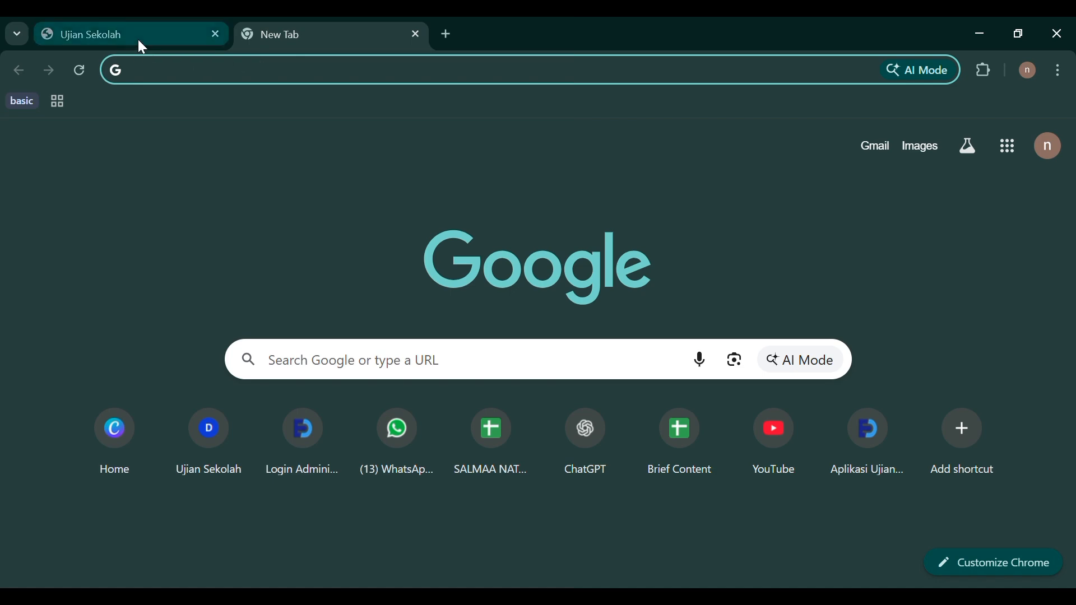
Step: Return to the student exam browser tab to check the auto-submit behaviour, and close its messages
left_click(138, 38)
left_click(621, 383)
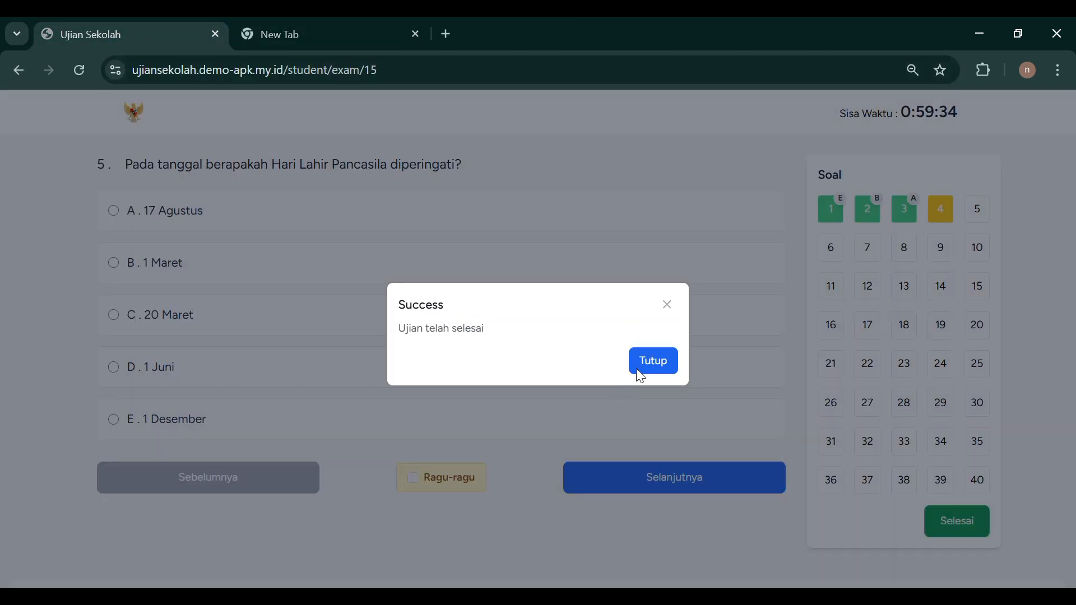
left_click(649, 362)
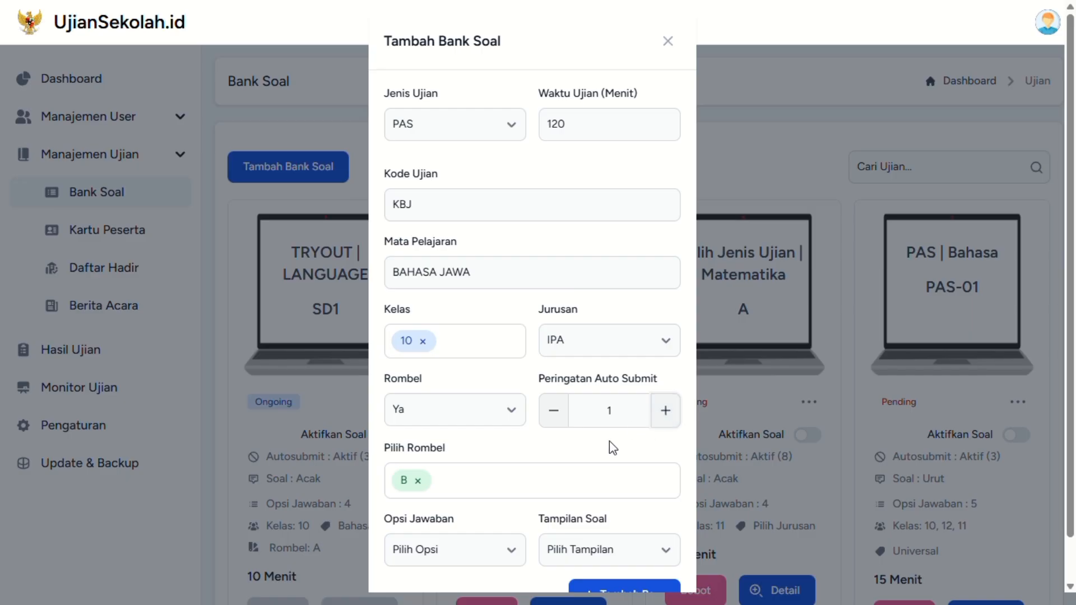
Step: Choose 5 Opsi Jawaban and the Acak question display, and add the new question bank
left_click(472, 550)
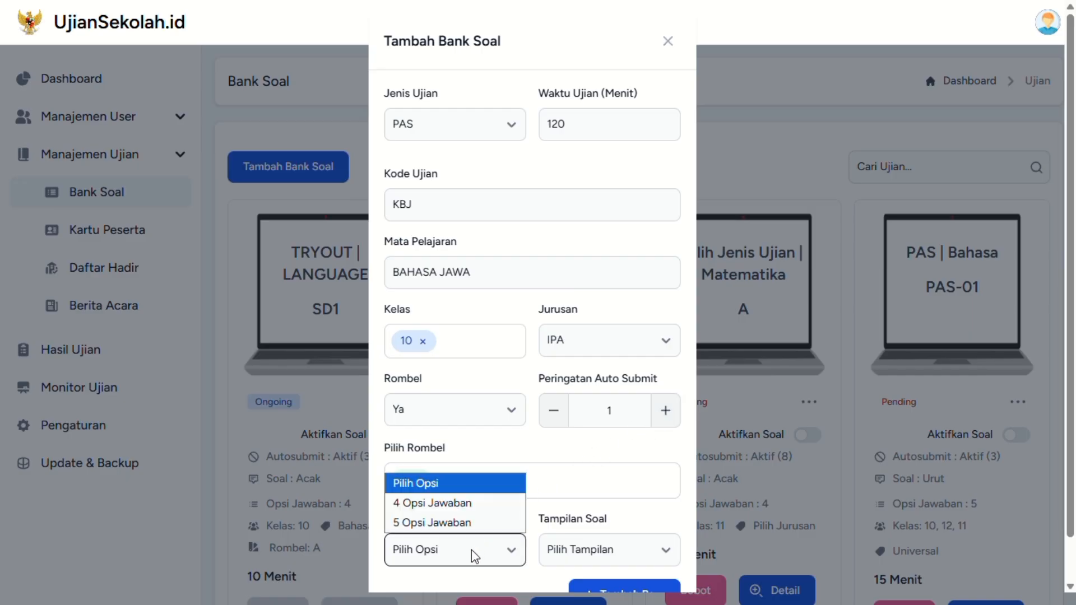
left_click(464, 516)
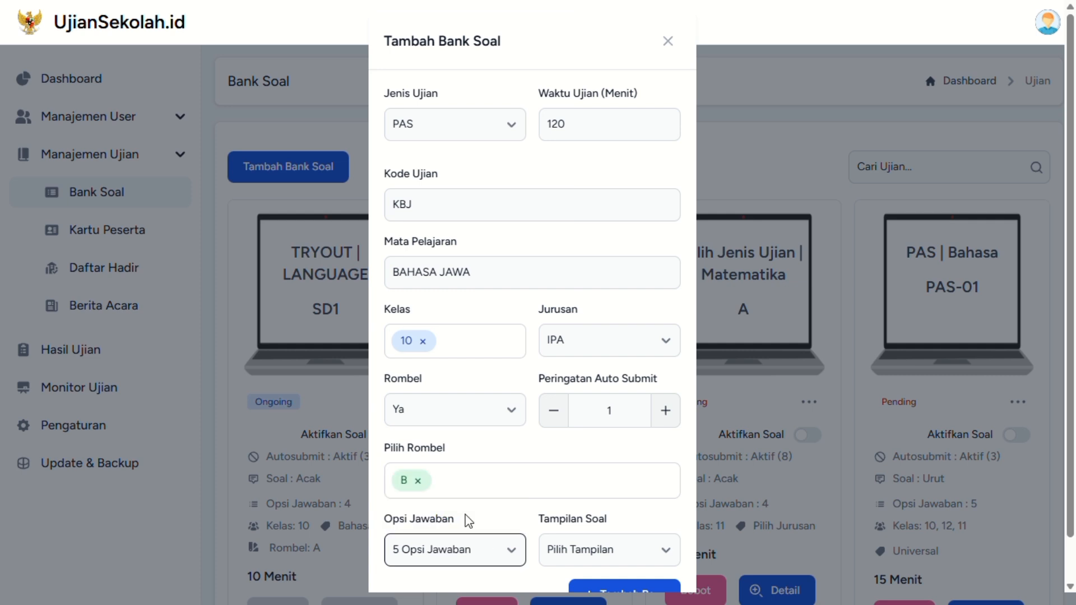
left_click(590, 548)
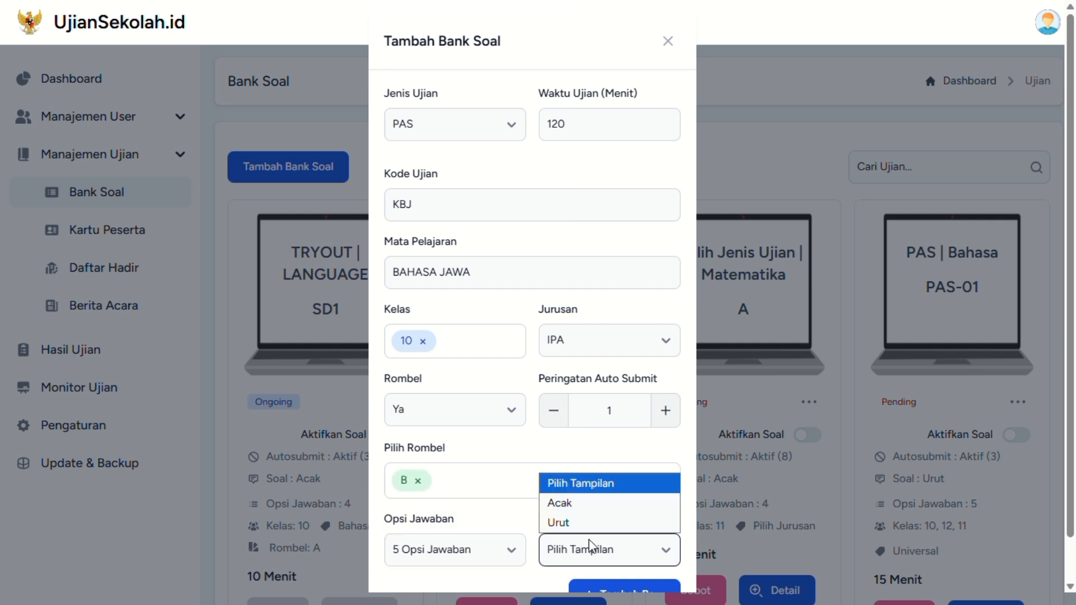
left_click(589, 508)
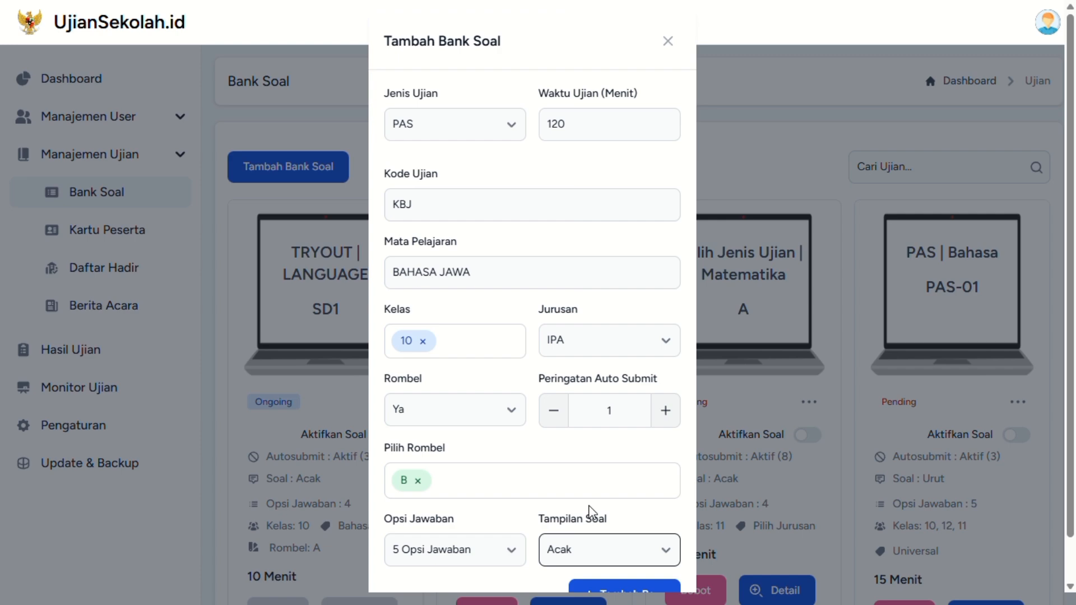
scroll(588, 507, "down", 1)
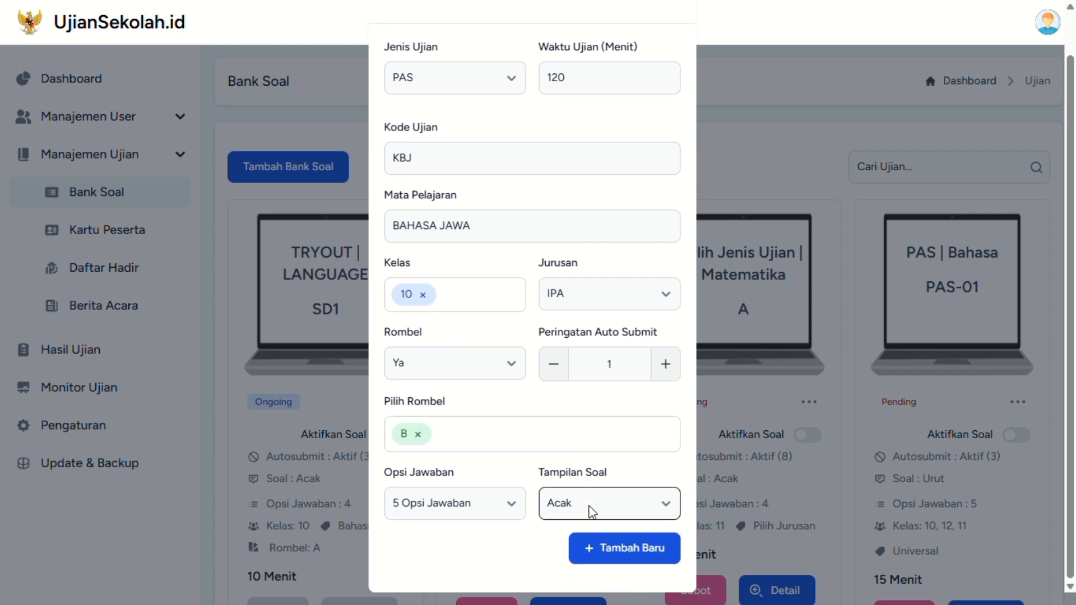
left_click(602, 554)
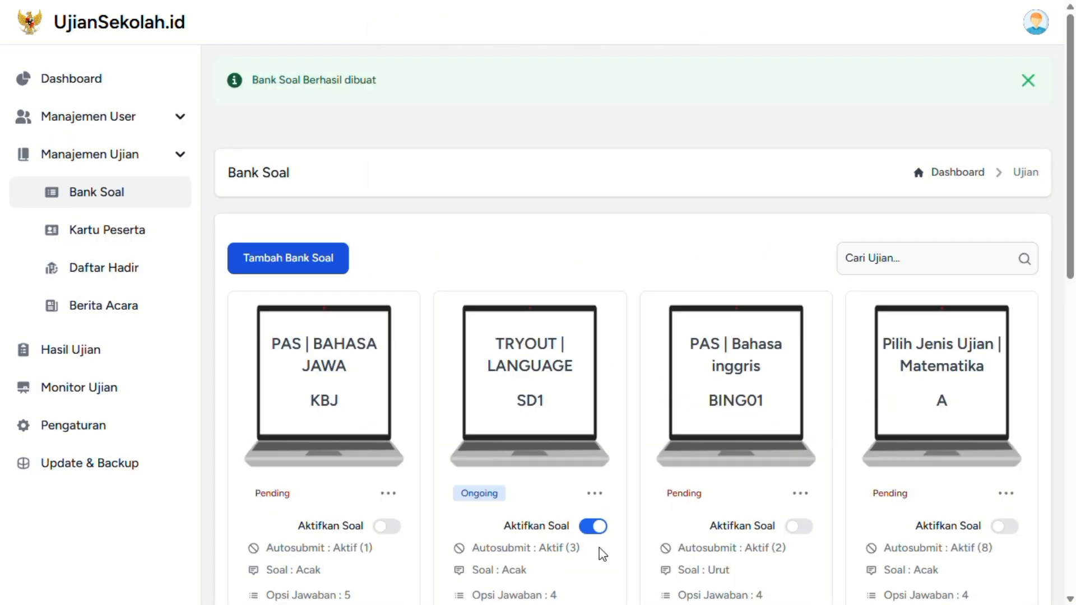
Step: Save the KBJ bank's score weights as 60 for PG, PGK, MJ and BS and 40 for Uraian
scroll(346, 456, "down", 3)
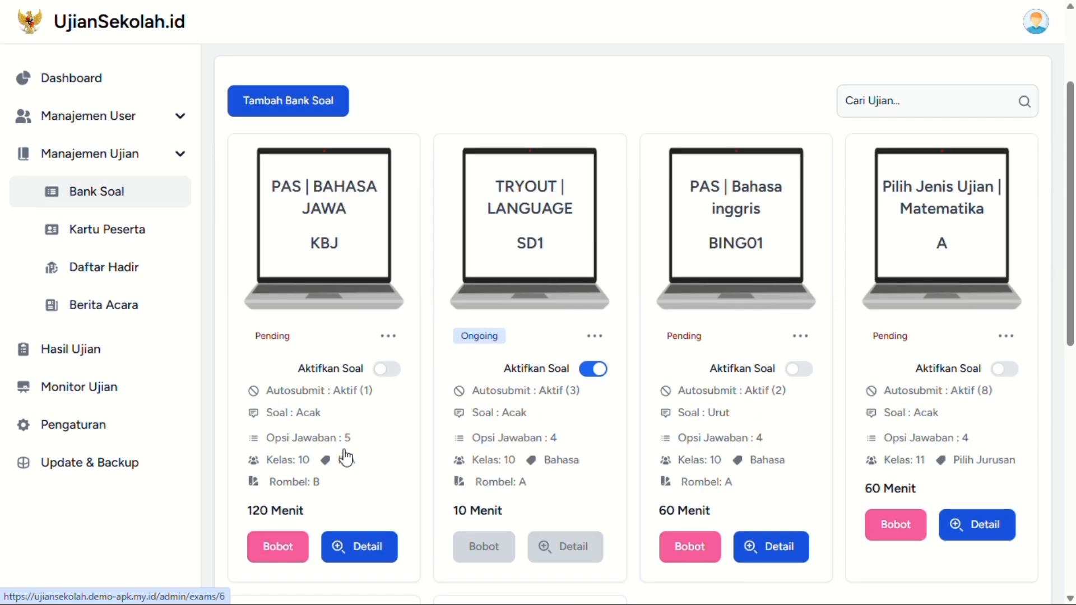
left_click(283, 546)
left_click(584, 321)
key("BackSpace")
type("40")
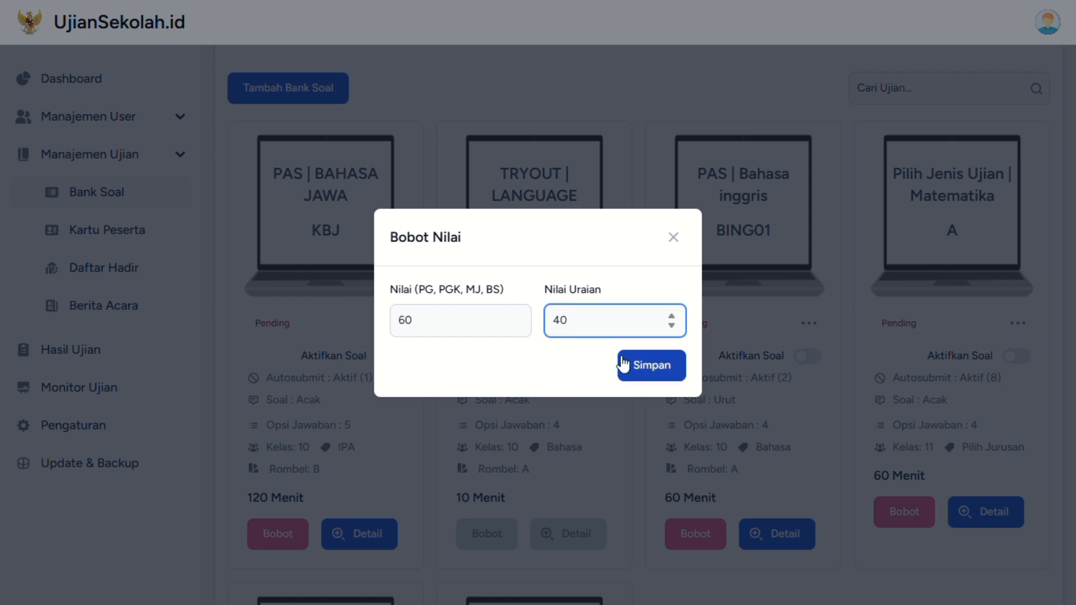
left_click(637, 371)
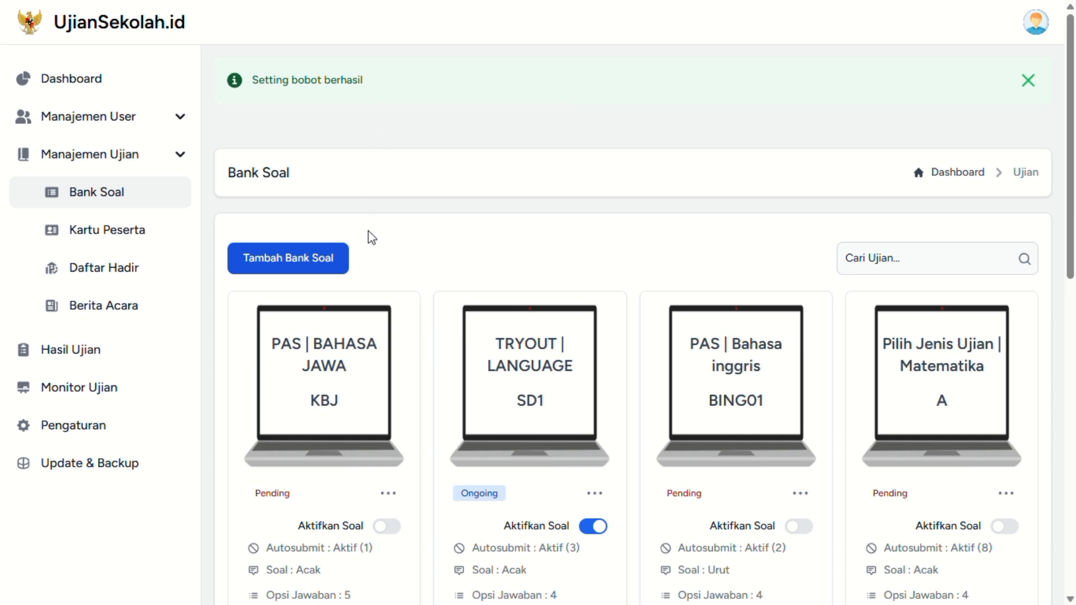
Step: Open the details of the KBJ question bank and start a new question of type Pilihan Ganda
scroll(368, 241, "down", 3)
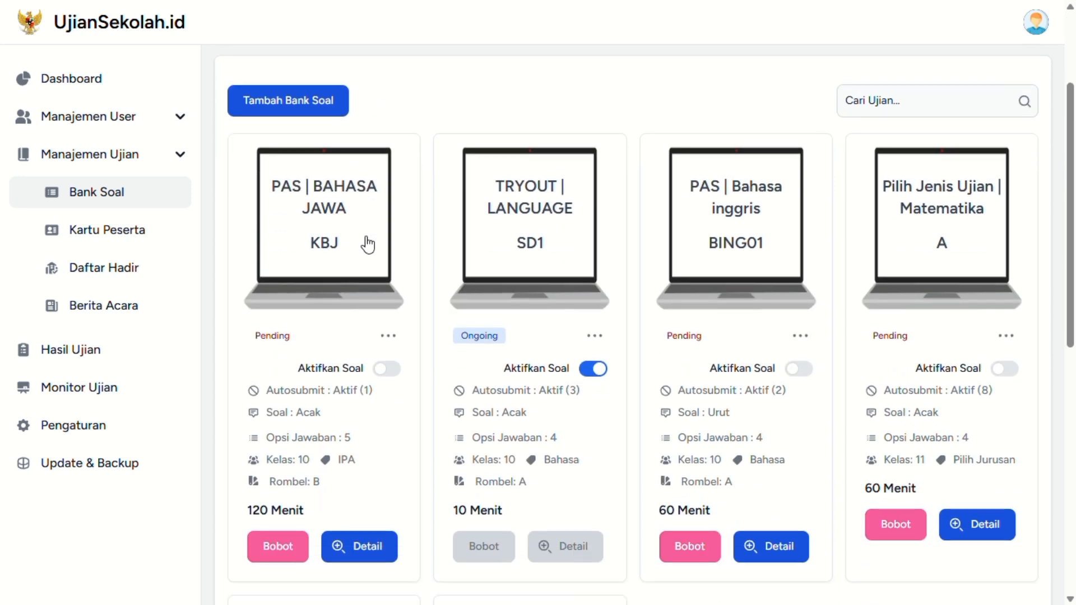
left_click(351, 547)
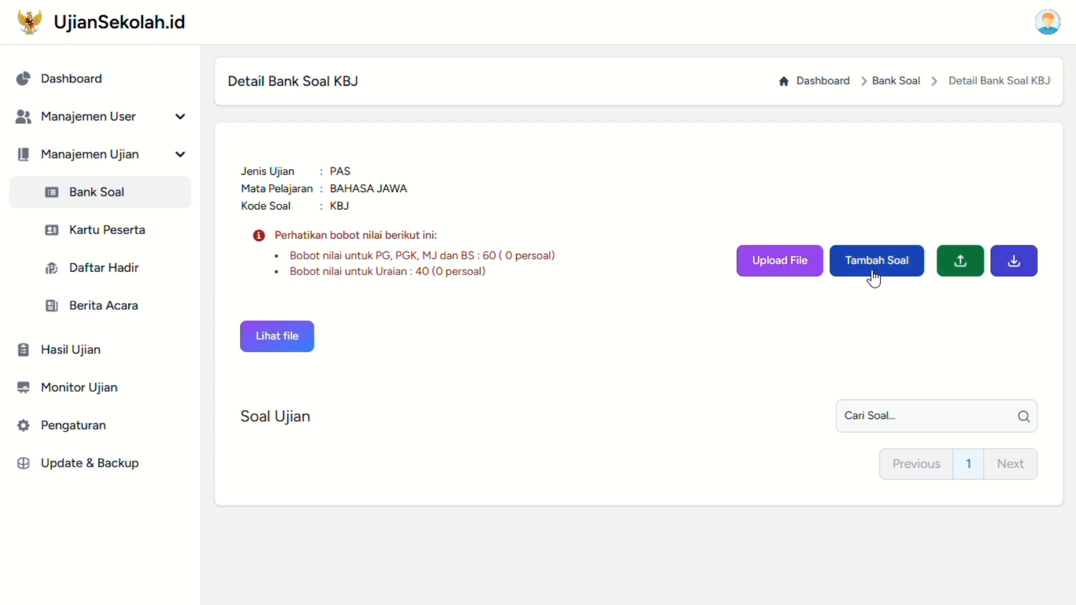
left_click(874, 276)
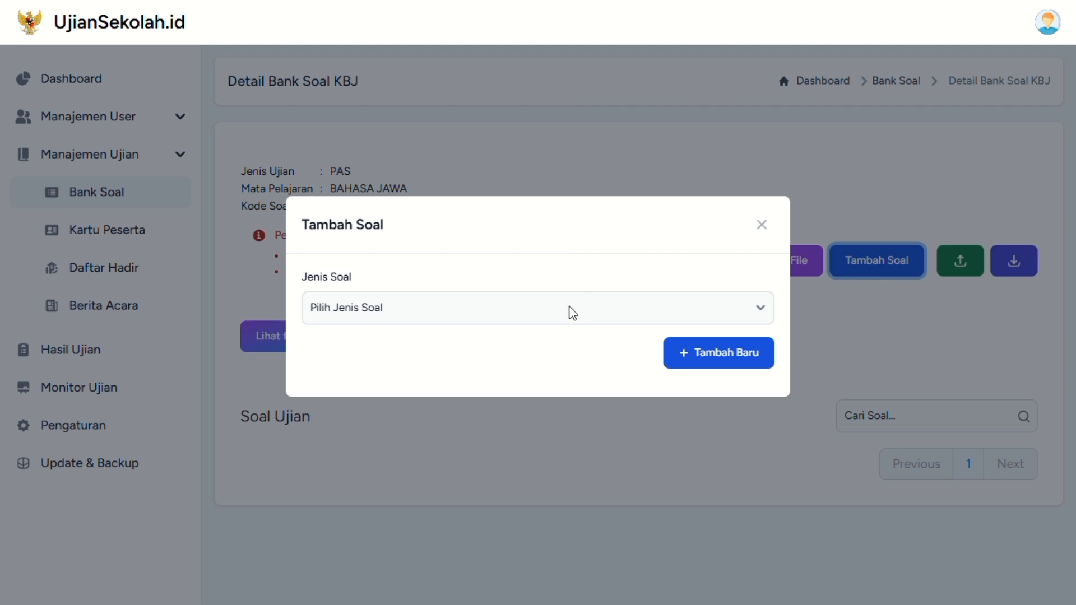
left_click(572, 312)
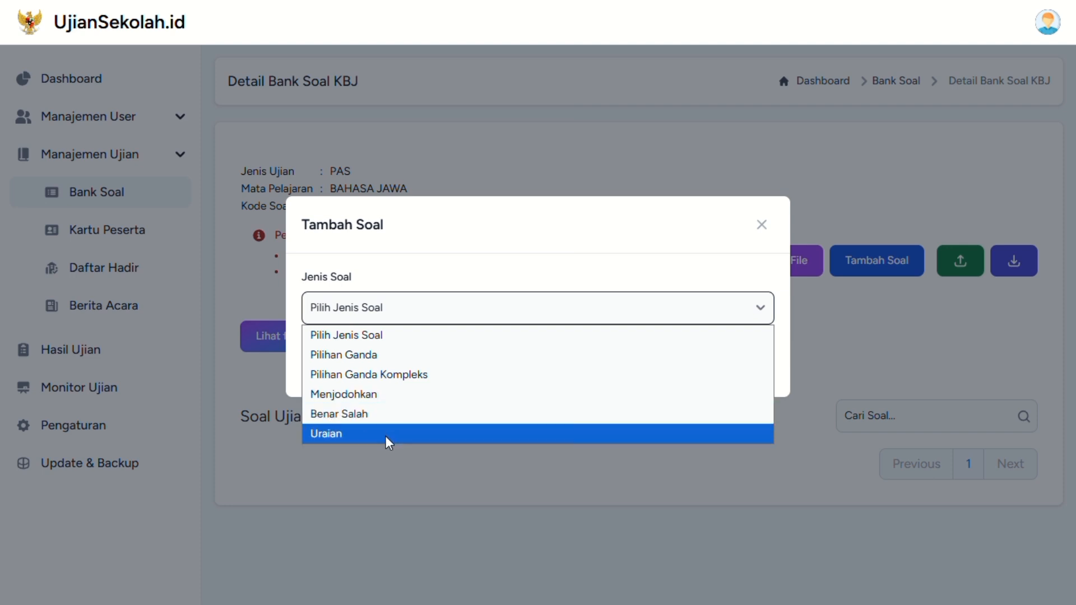
left_click(391, 355)
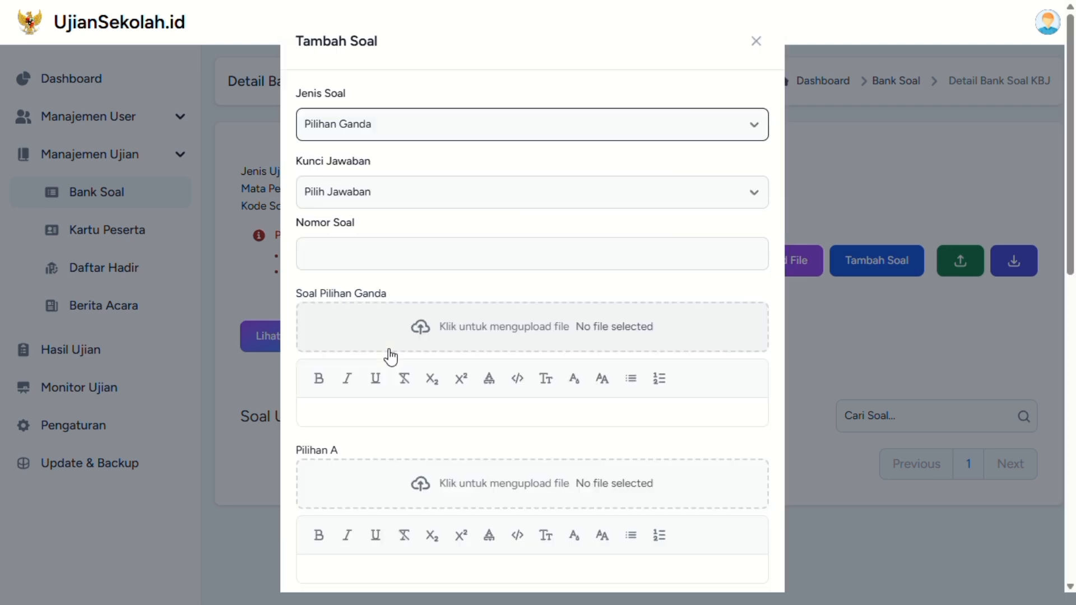
Step: Set answer key A and question number 1, and enter the question "Ing ngisor iki sing dudu unsur-unsur pawarta, yaiku"
left_click(408, 199)
left_click(397, 244)
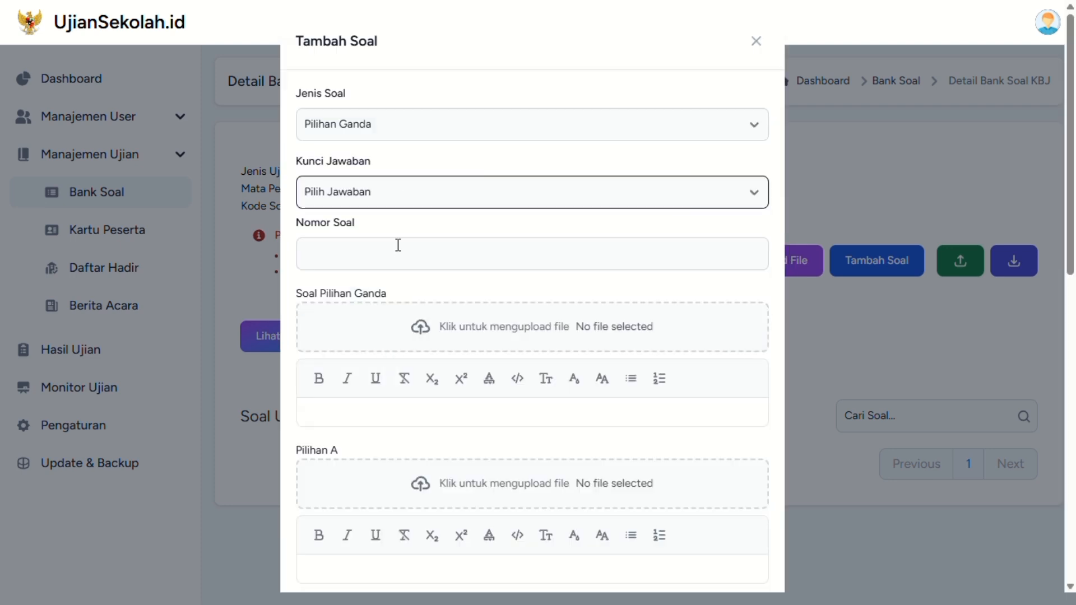
left_click(397, 245)
type("1")
left_click(337, 413)
type("Ing ngis")
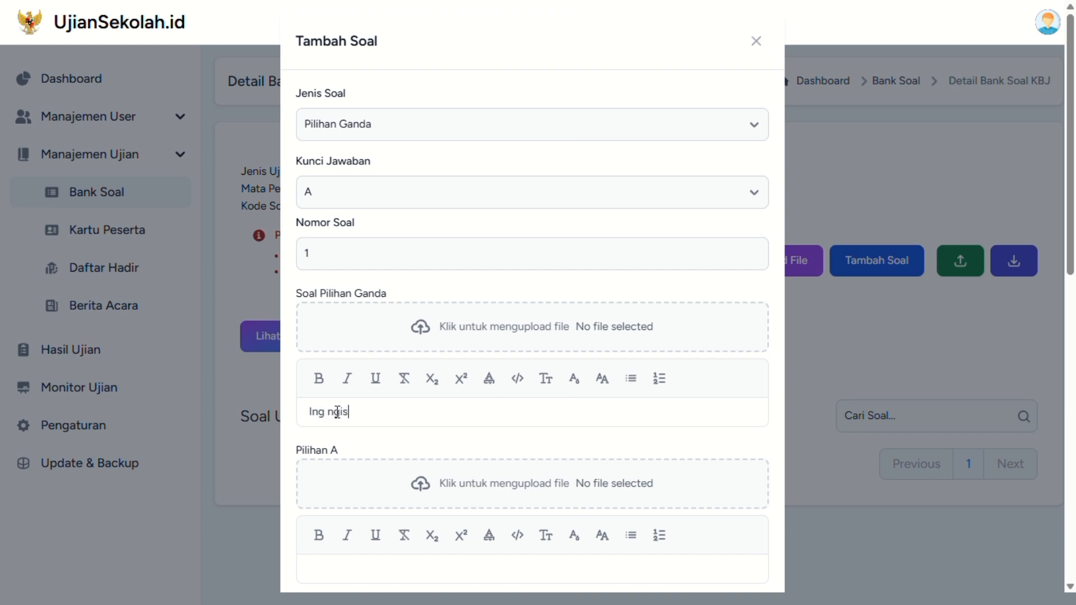
type("or iki sing dudu unsur-unsur pawart")
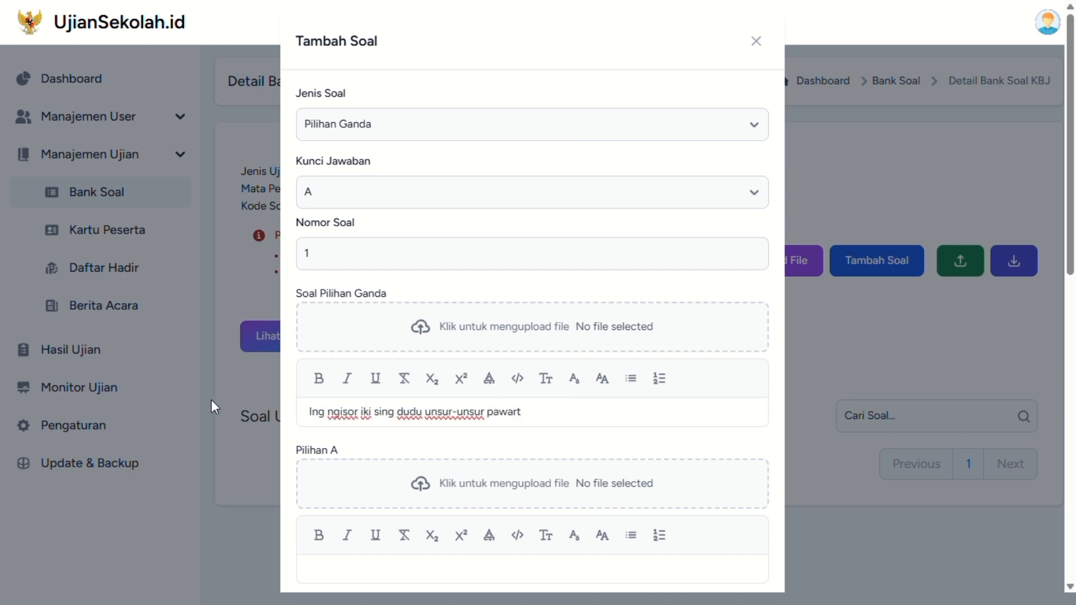
type("a, yaiku")
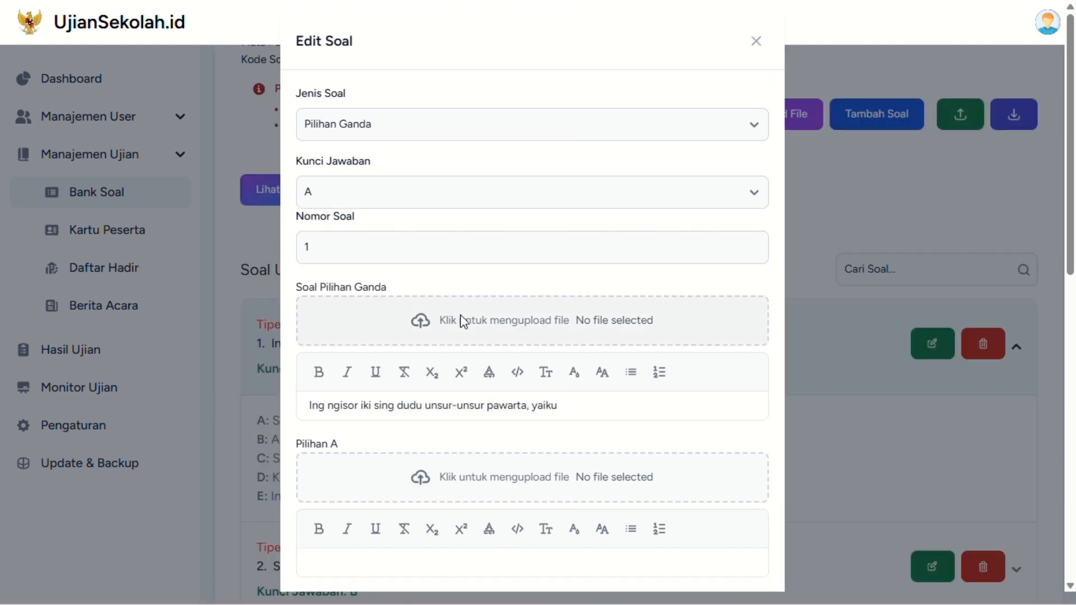
left_click(459, 314)
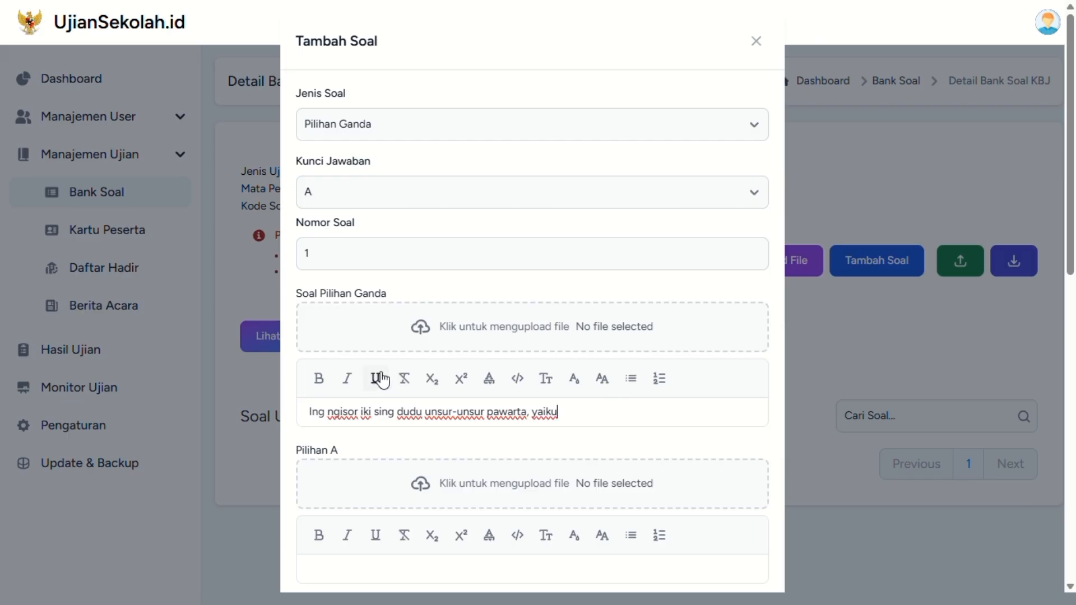
Step: Enter "Sapa sing duwe" as Pilihan A, "Apa" as Pilihan B and "Sapa" as Pilihan C
scroll(380, 379, "down", 3)
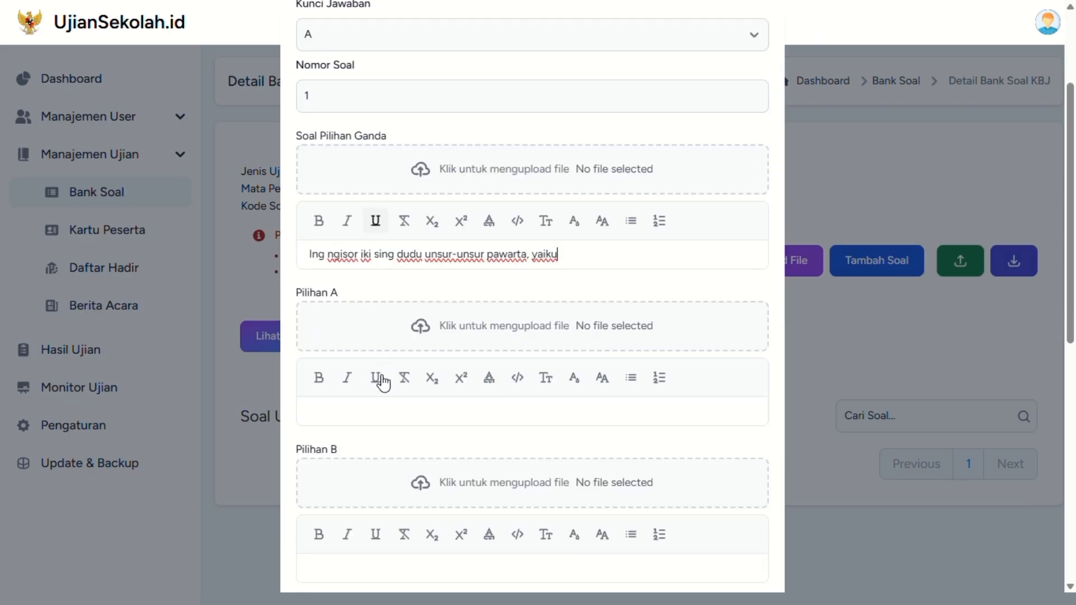
left_click(359, 411)
type("Sapa sing duwe")
scroll(341, 414, "down", 2)
left_click(342, 413)
type("Apa")
left_click(365, 567)
type("Sapa")
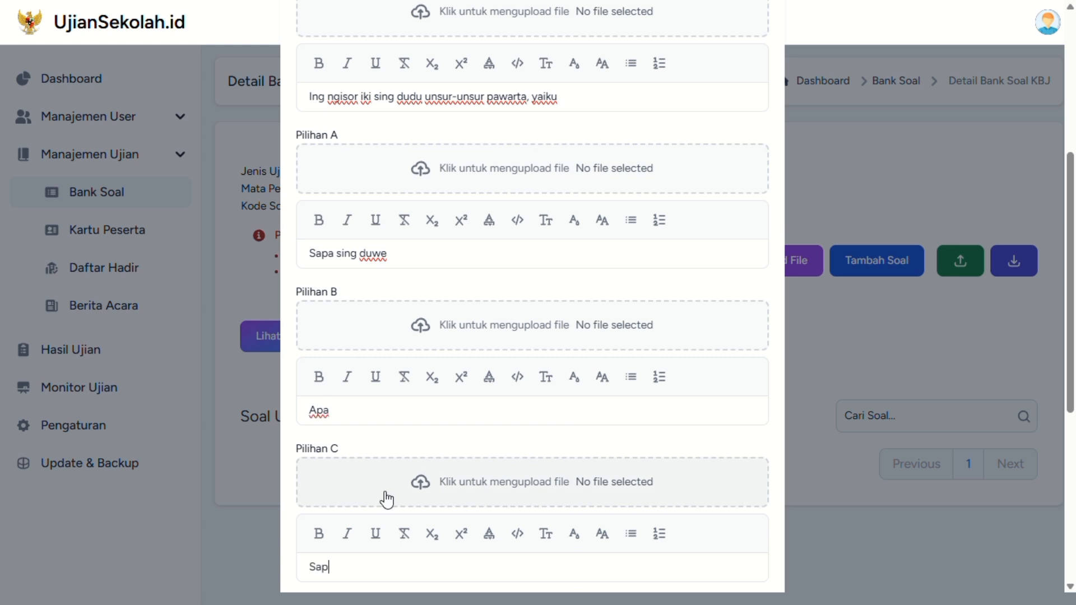
Step: Enter "Kepriye" as Pilihan D and "Ing ngendi" as Pilihan E, and add the question to the bank
scroll(385, 500, "down", 2)
left_click(348, 568)
type("Kepriye")
scroll(397, 506, "down", 3)
left_click(397, 505)
type("Ing ng")
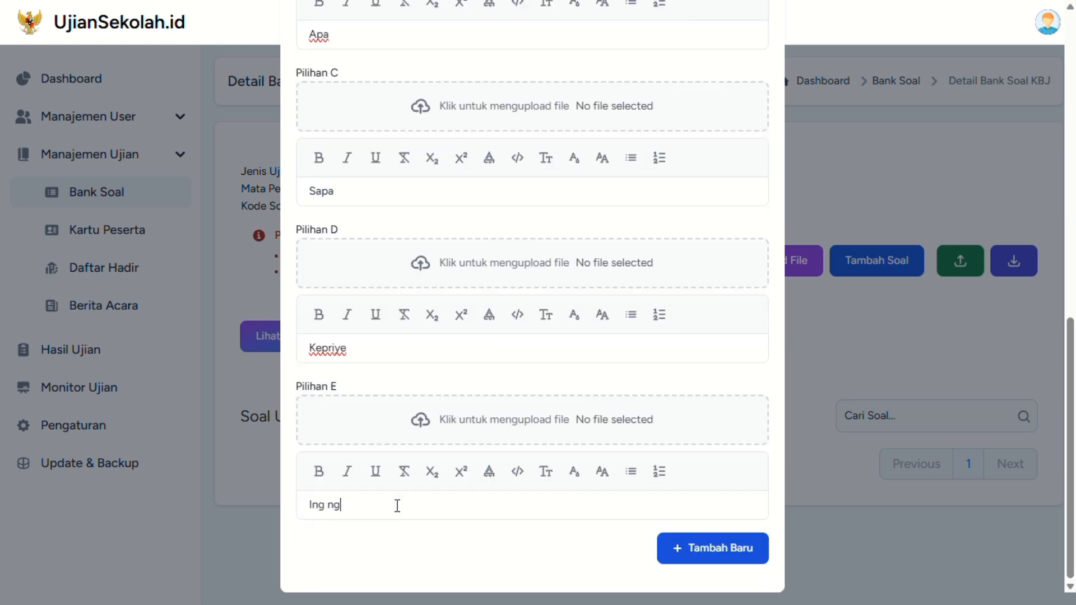
type("endi")
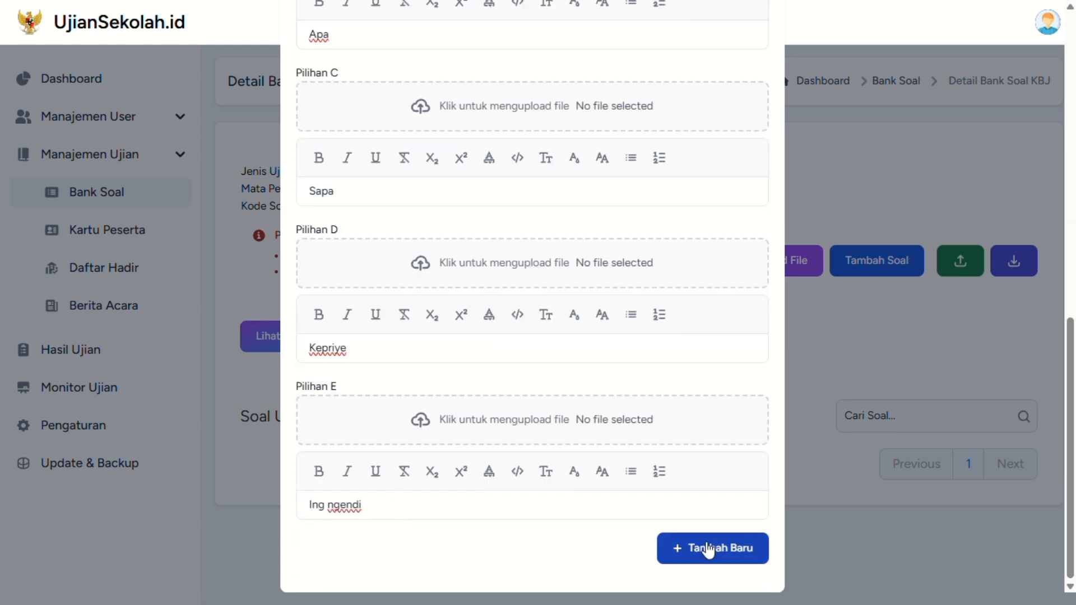
left_click(710, 549)
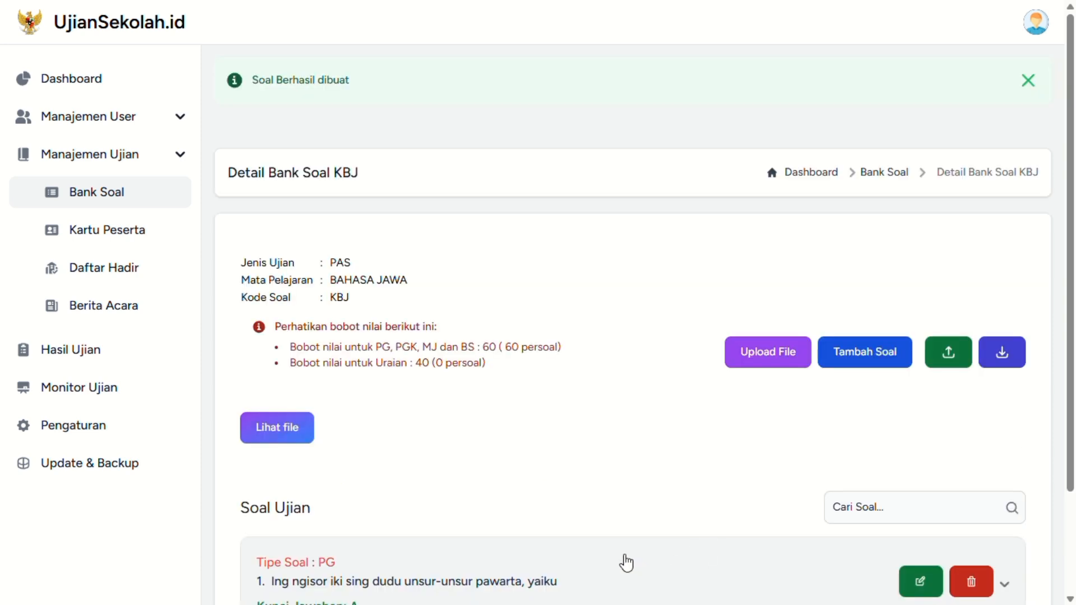
Step: Download the question import template and open Template_Soal (1) in Excel with editing enabled
scroll(622, 562, "down", 3)
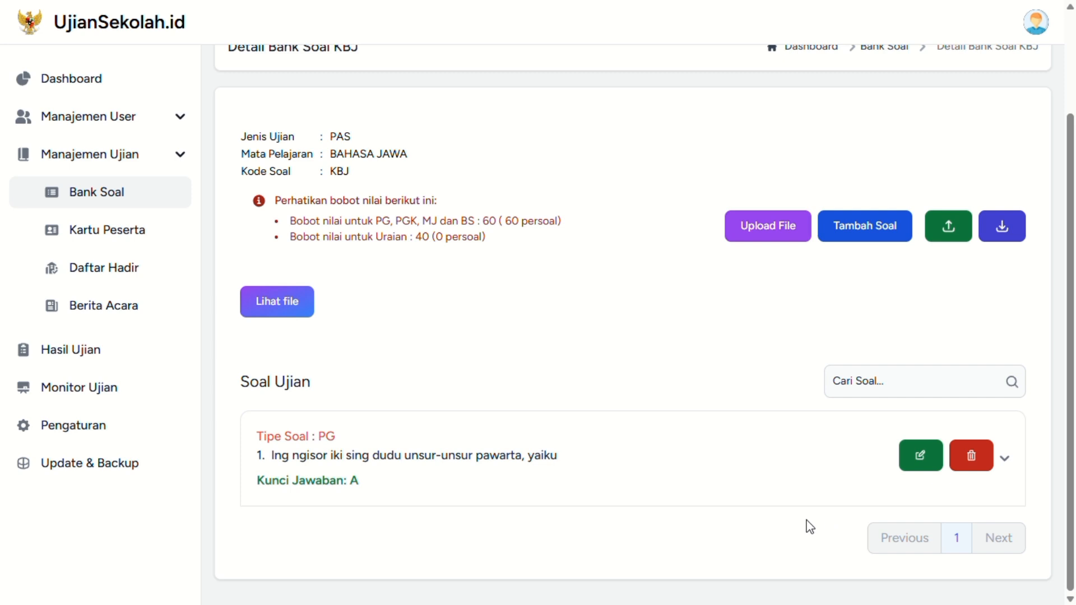
scroll(453, 31, "up", 3)
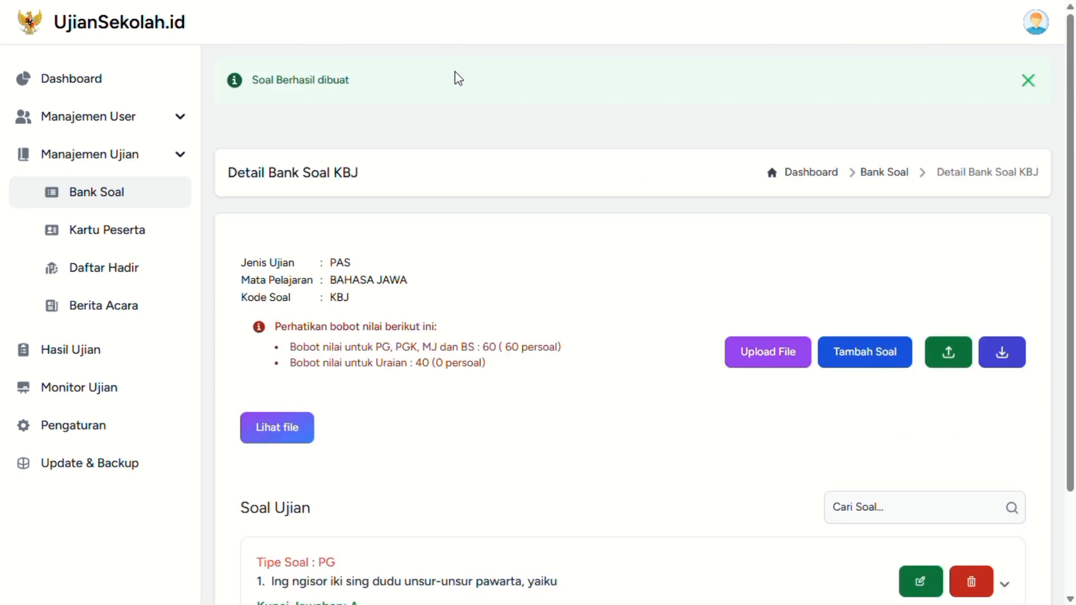
left_click(1010, 361)
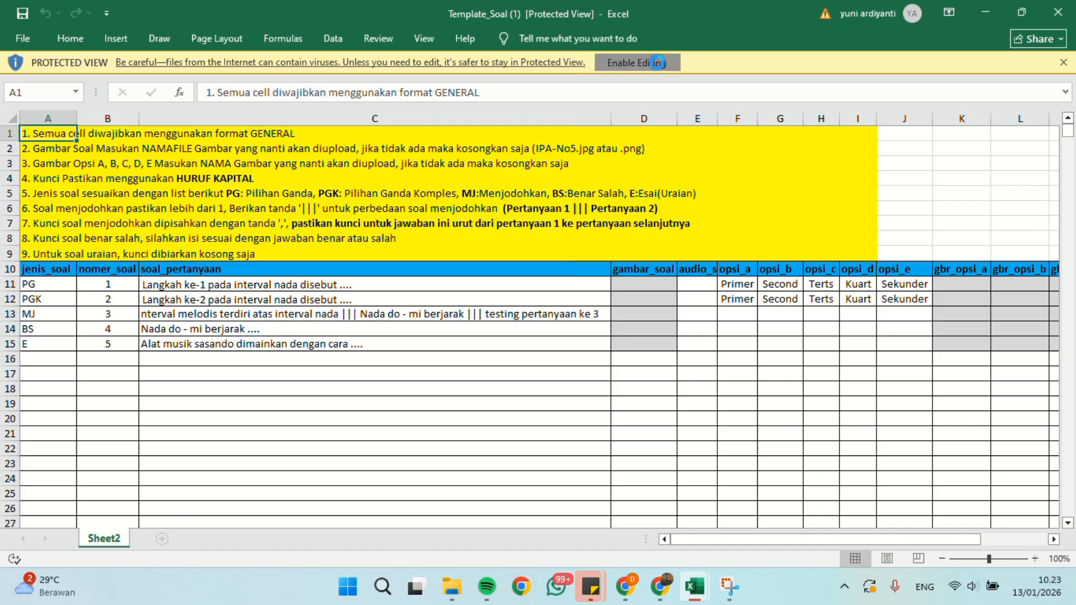
left_click(660, 65)
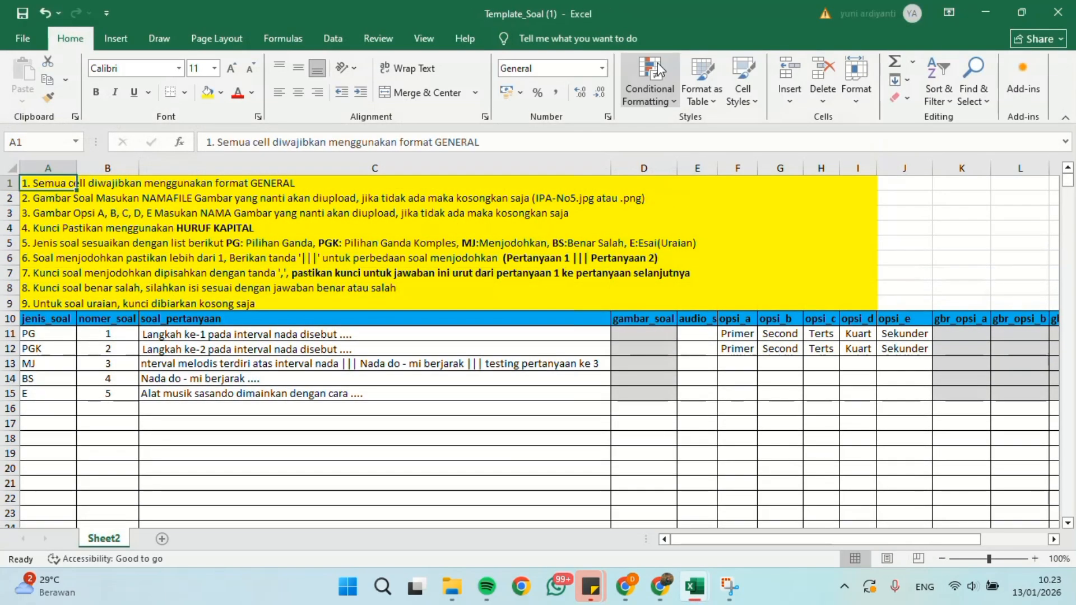
left_click(65, 339)
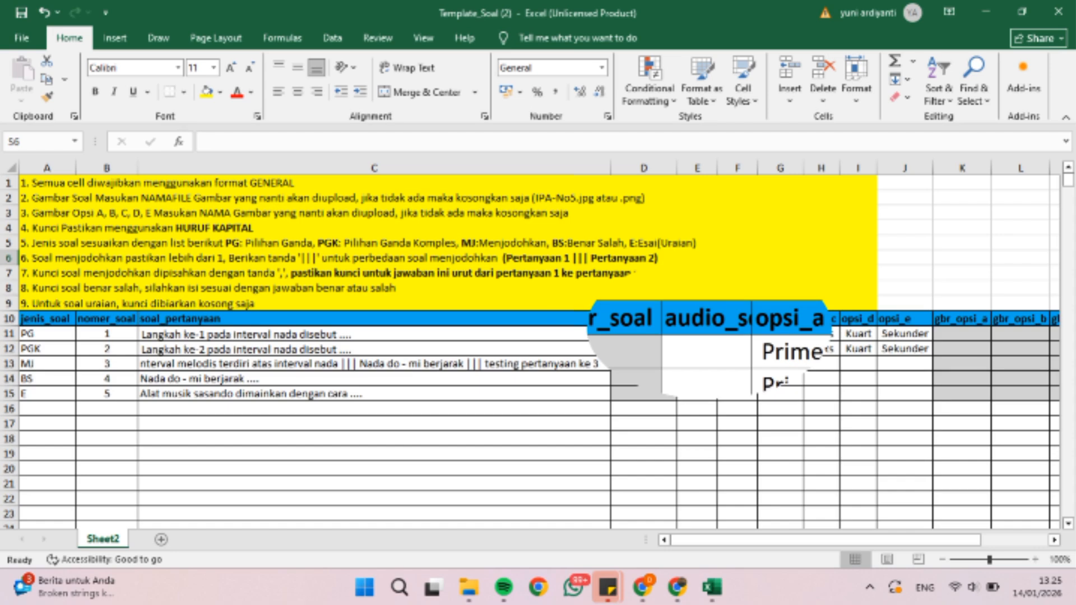
Step: Enter Bonang.png as the image file of question 5 and Maskumambang.mp3 as the audio file of question 6
type("Bonang")
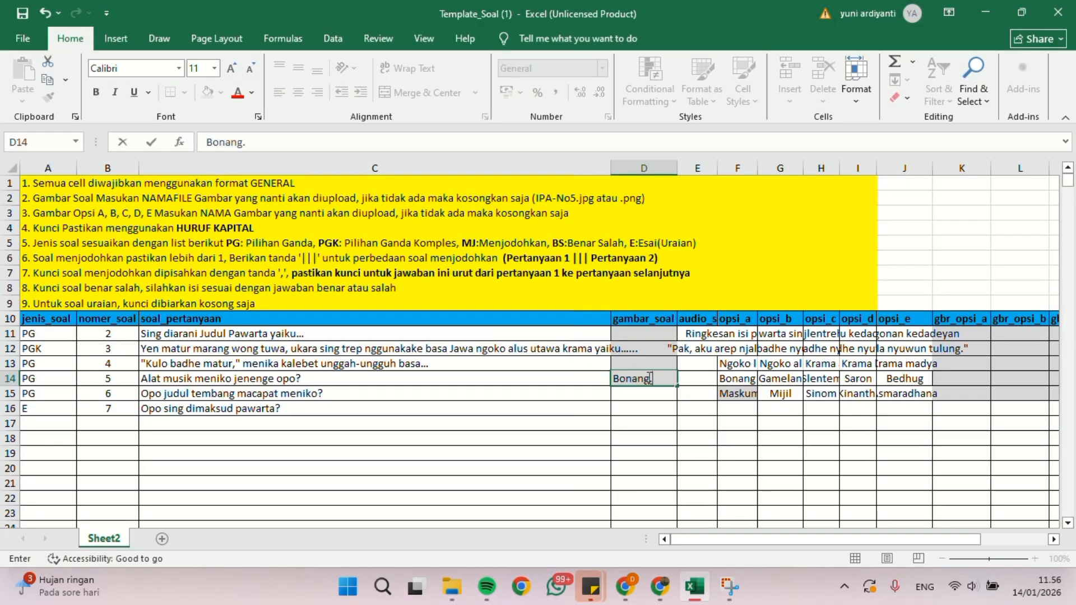
type(".png")
left_click(690, 394)
type("Maskumambang.mp3")
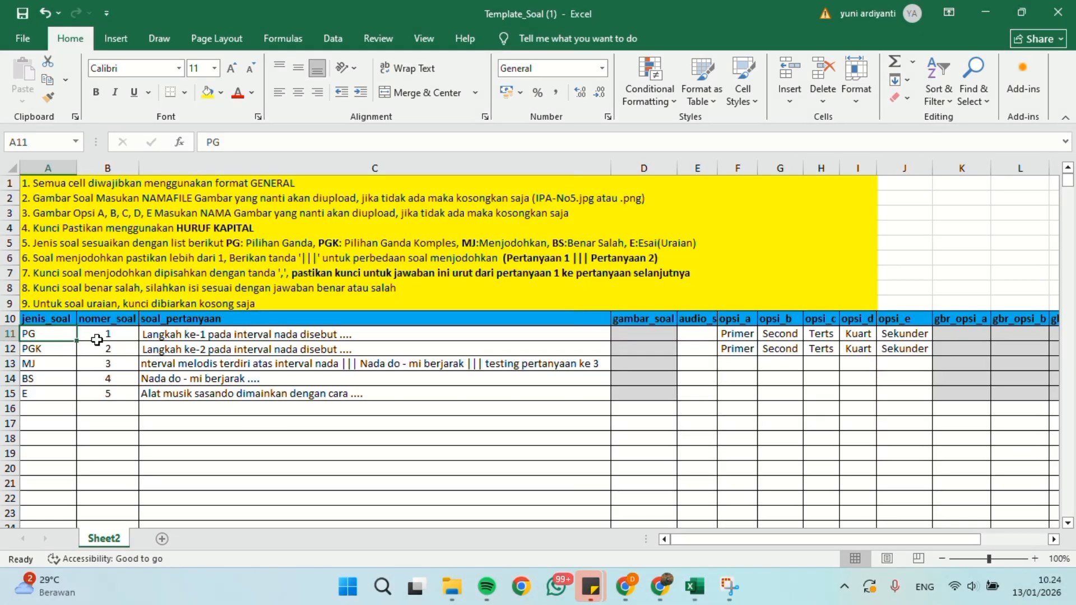
Step: Number the first PG row 2 and set its question text to "Sing diarani Judul Pawarta yaiku..."
left_click(103, 337)
type("2")
left_click(158, 339)
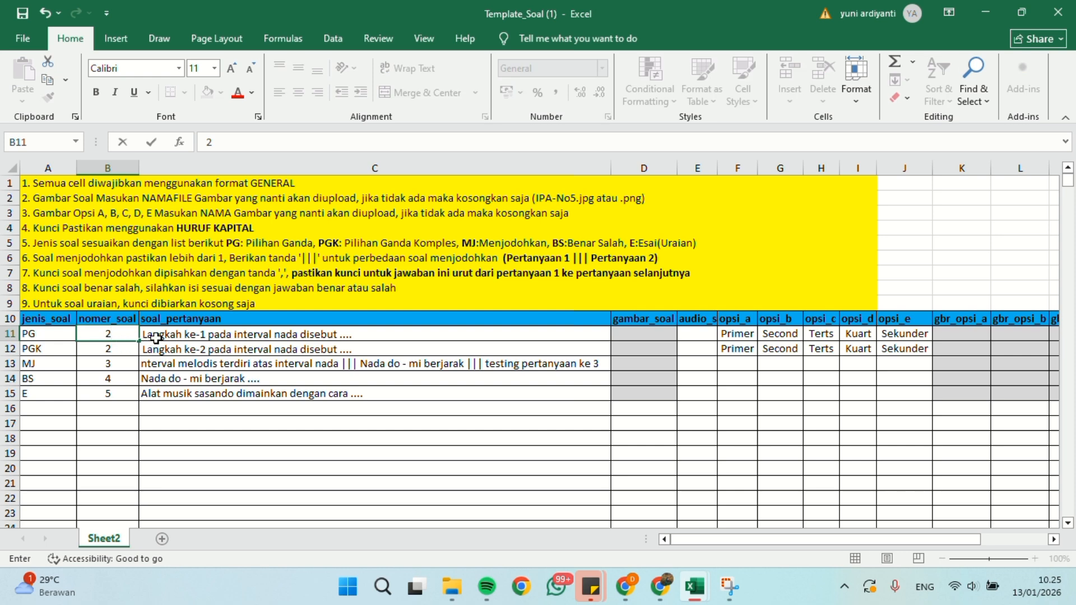
type("Sing diarani Judul Pawarta yaiku")
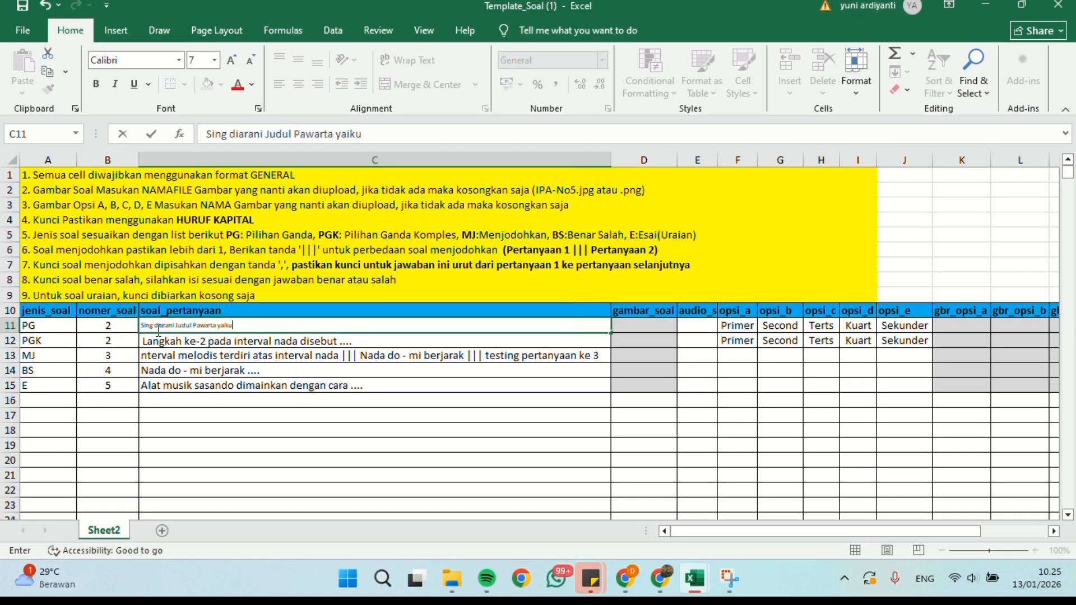
type("...")
Step: Fill in the answer options of question 2, including "Ringkesan isi pawarta" as option A and one starting "Wacan sing njlentrehake"
left_click(740, 328)
type("Ringkesan pawarta")
key("Tab")
key("Tab")
type("Wacan sing njlentrehake pawar")
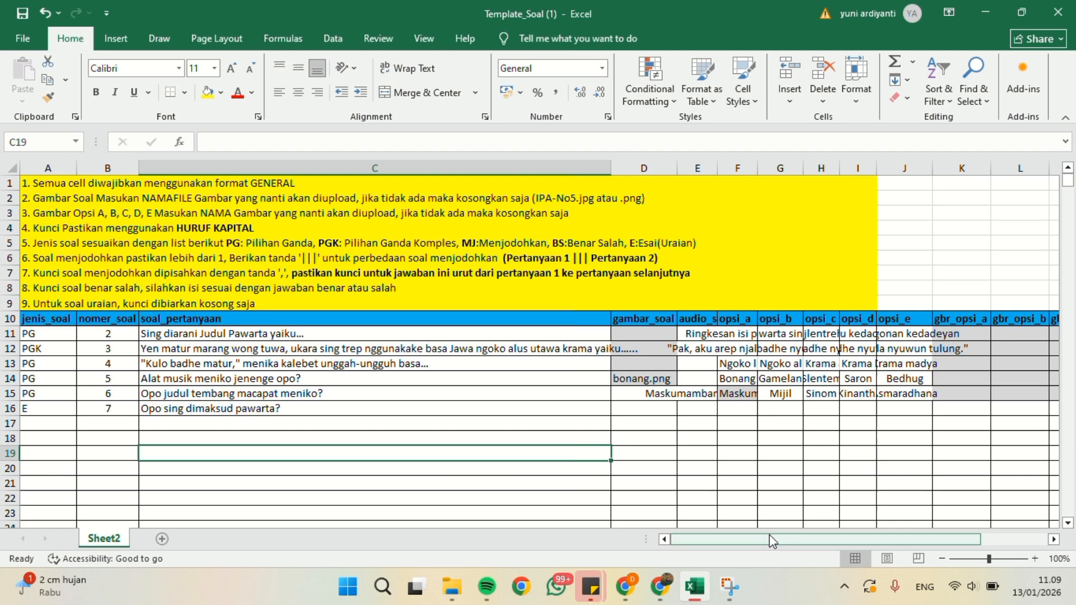
Step: Switch back to the KBJ bank in the browser and import the questions from Template_Soal (1)
left_click_drag(772, 532, 942, 557)
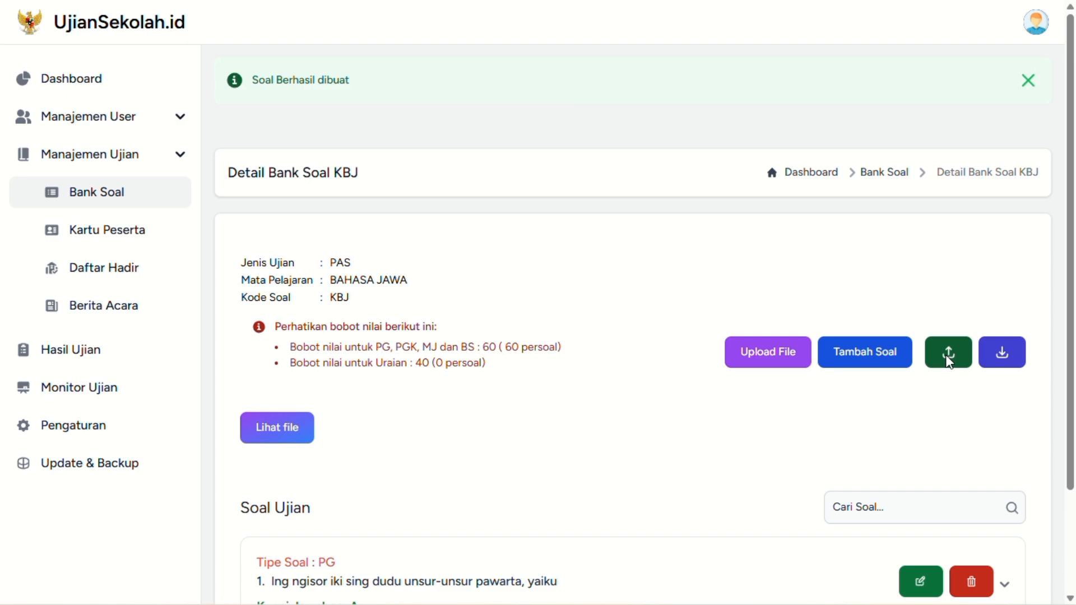
left_click(947, 357)
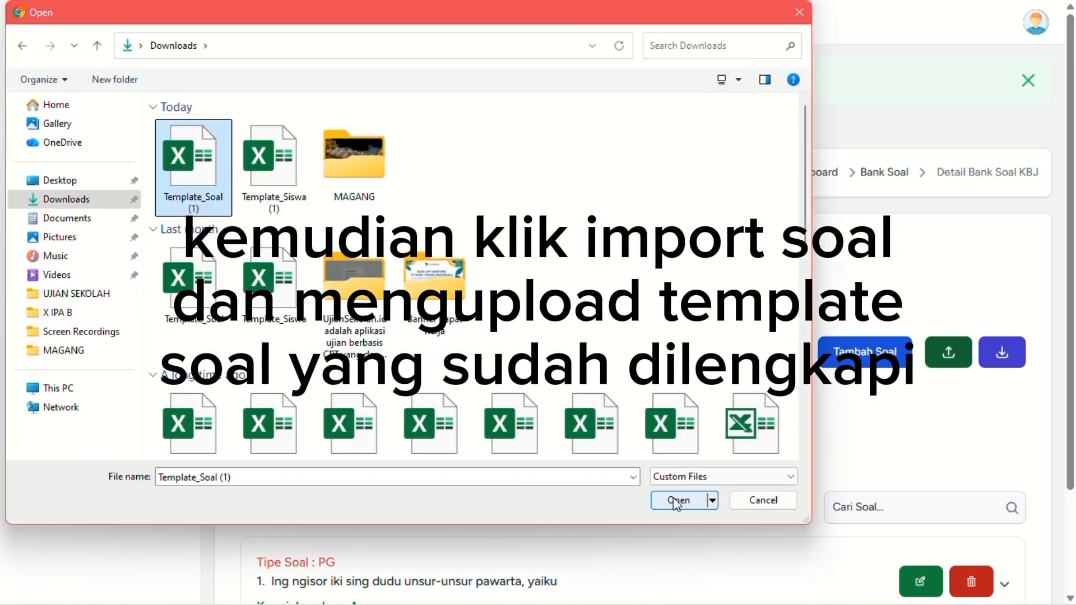
left_click(751, 569)
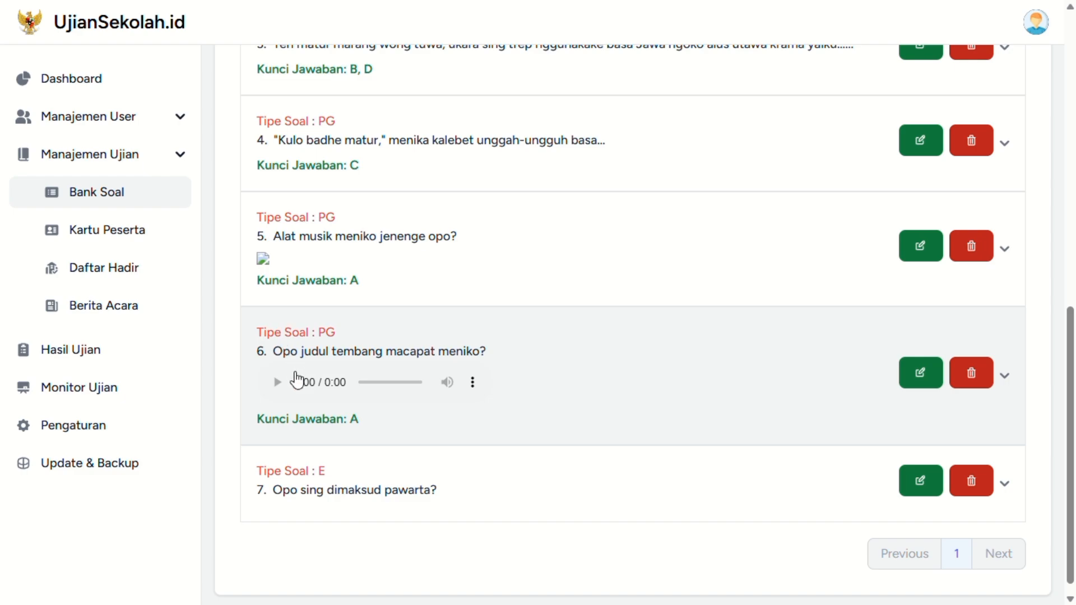
Step: Upload bonang.png to the KBJ bank as the image file for question 5
scroll(1024, 355, "up", 10)
left_click(780, 160)
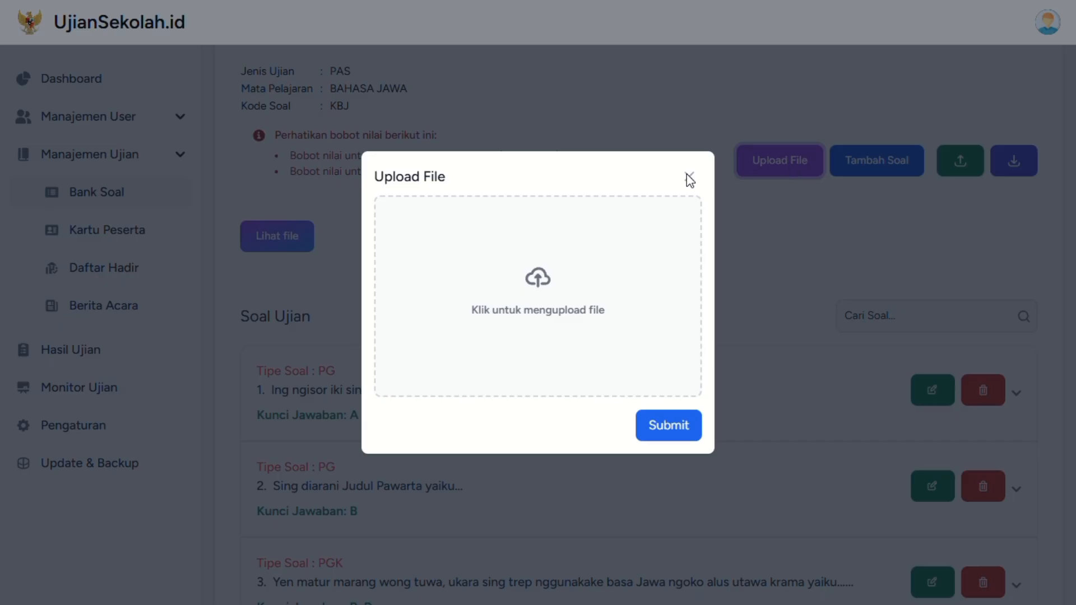
left_click(493, 309)
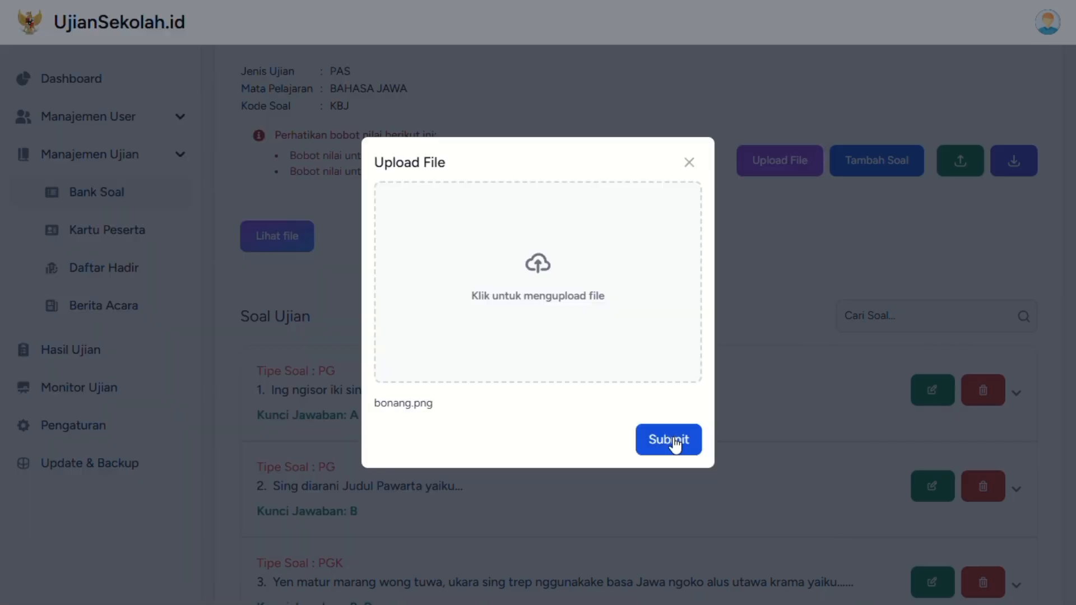
left_click(671, 440)
key("Return")
scroll(1074, 375, "down", 4)
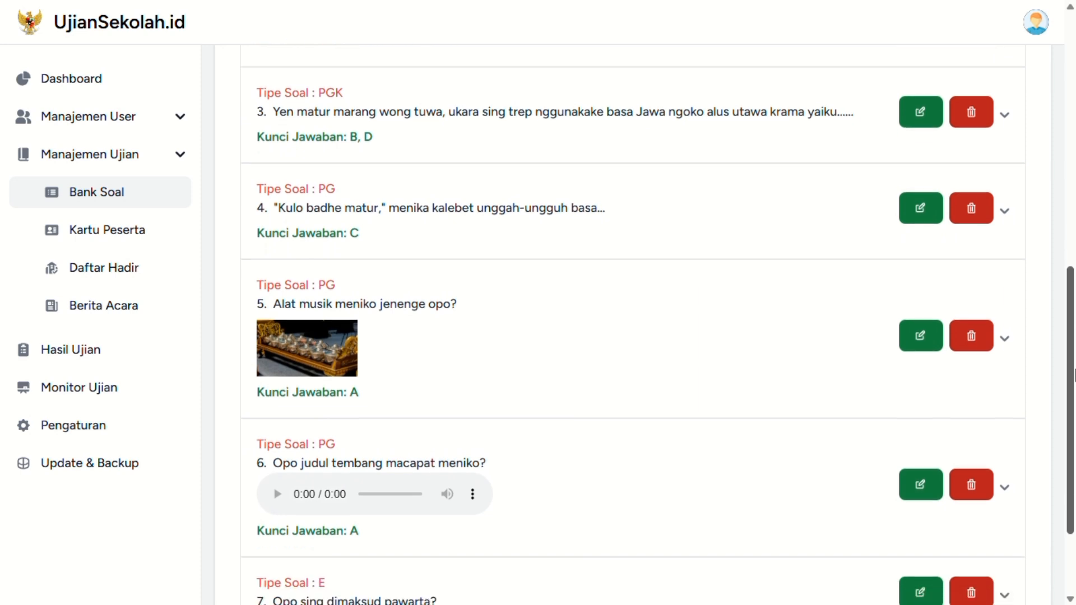
Step: View the bank's uploaded files, and expand question 5 to check its image and answer options
scroll(396, 295, "up", 5)
left_click(276, 337)
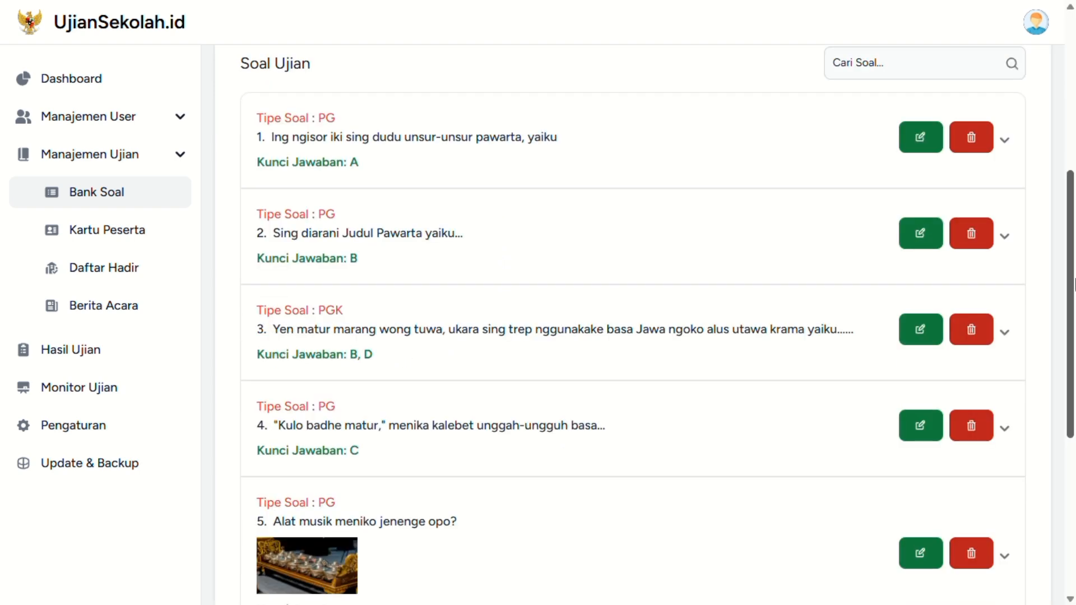
left_click_drag(1071, 274, 1075, 406)
left_click(794, 216)
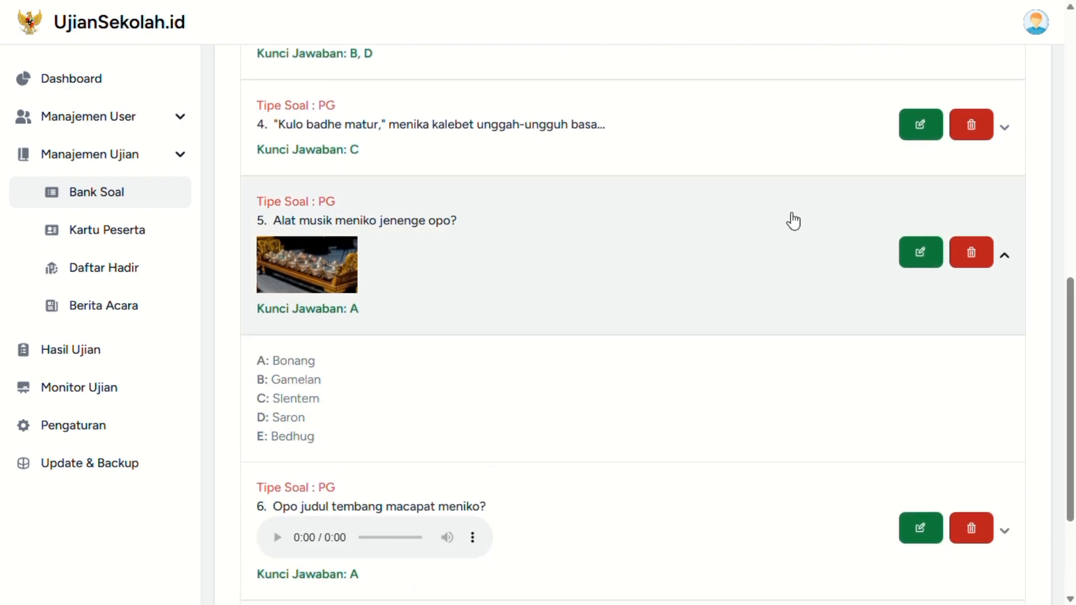
Step: Return to the Bank Soal list and go to the KBJ bank's entry
scroll(794, 222, "up", 12)
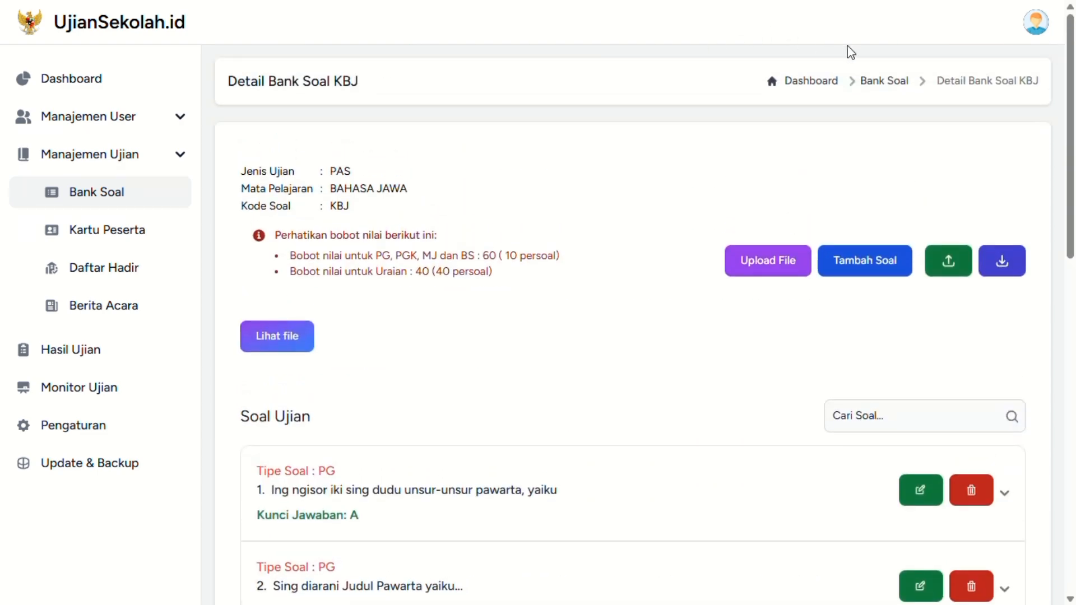
left_click(884, 82)
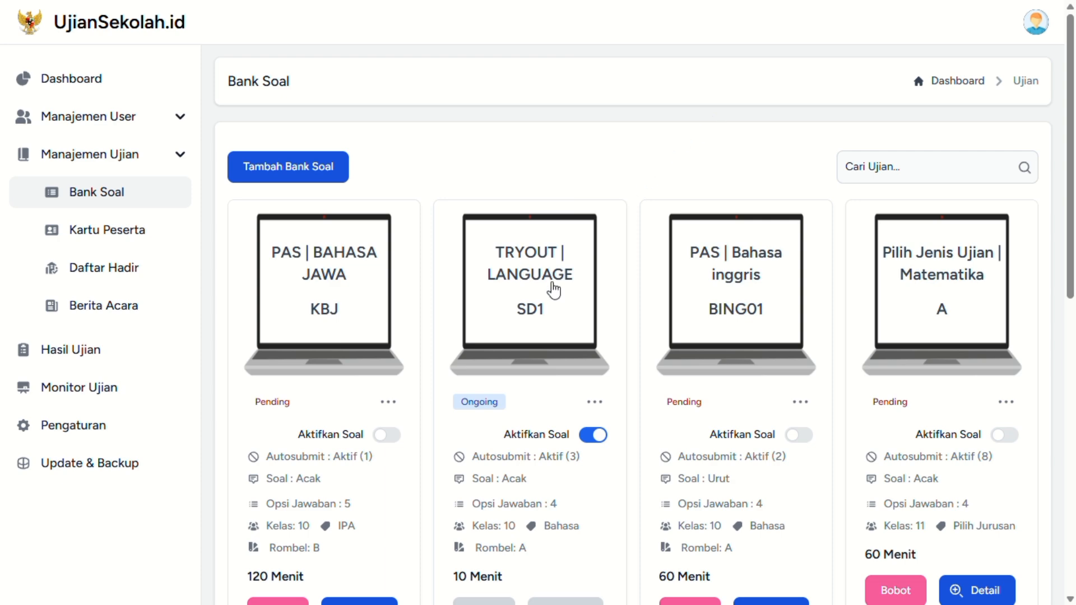
scroll(349, 345, "down", 1)
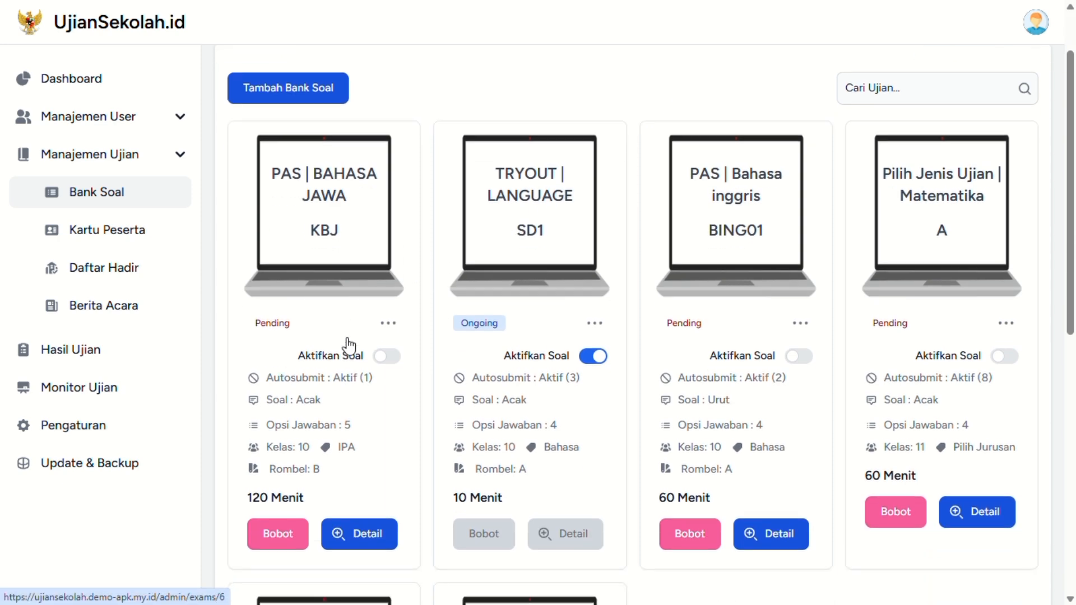